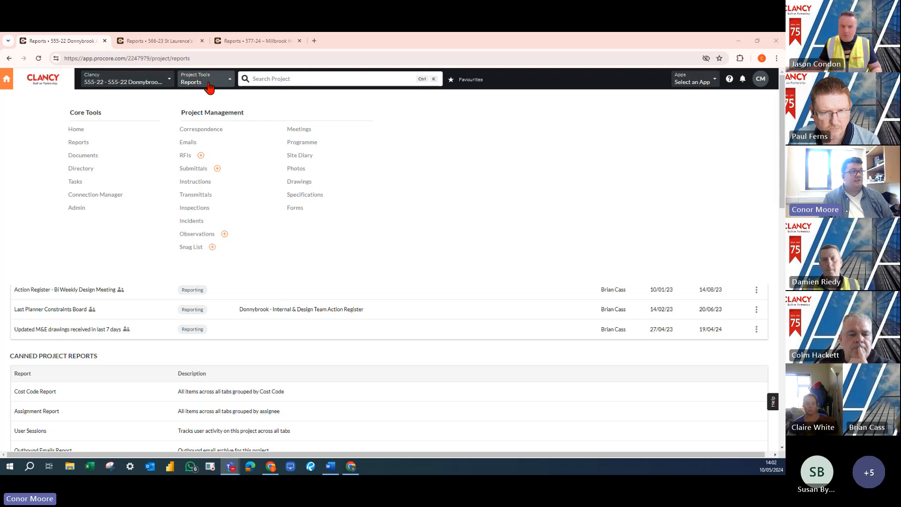
Open the Donnybrook project's Reports tool and look over the Assigned Reports and My Custom Reports sections
{"action": "left_click", "coordinate": [80, 142]}
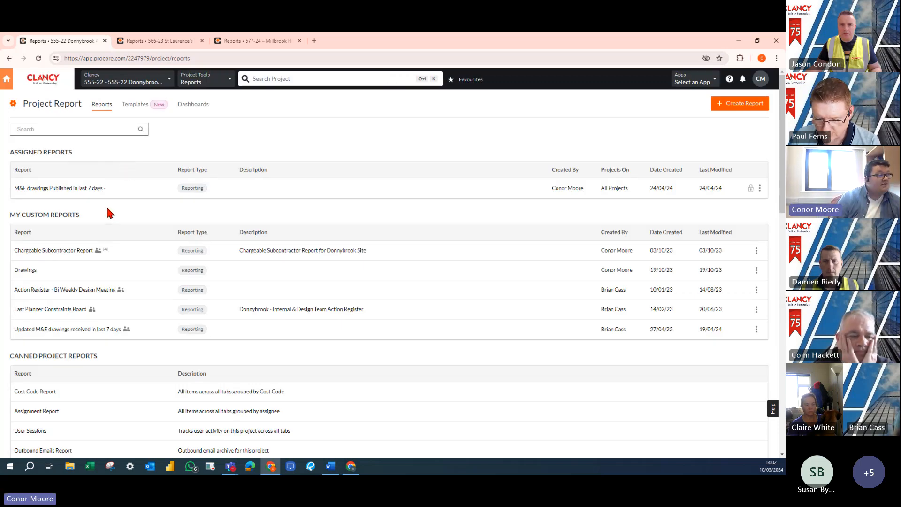
{"action": "triple_click", "coordinate": [26, 155]}
{"action": "left_click", "coordinate": [25, 154]}
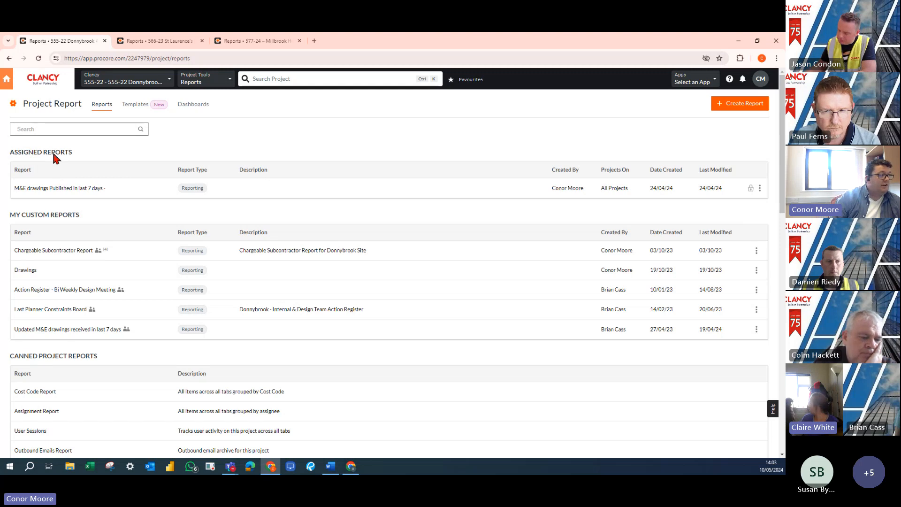
{"action": "triple_click", "coordinate": [56, 155]}
{"action": "left_click", "coordinate": [70, 227]}
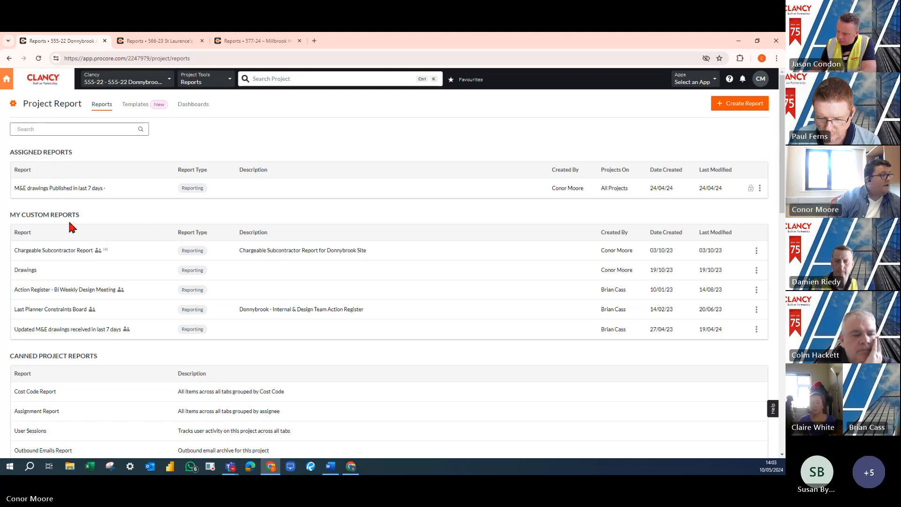
{"action": "triple_click", "coordinate": [49, 216]}
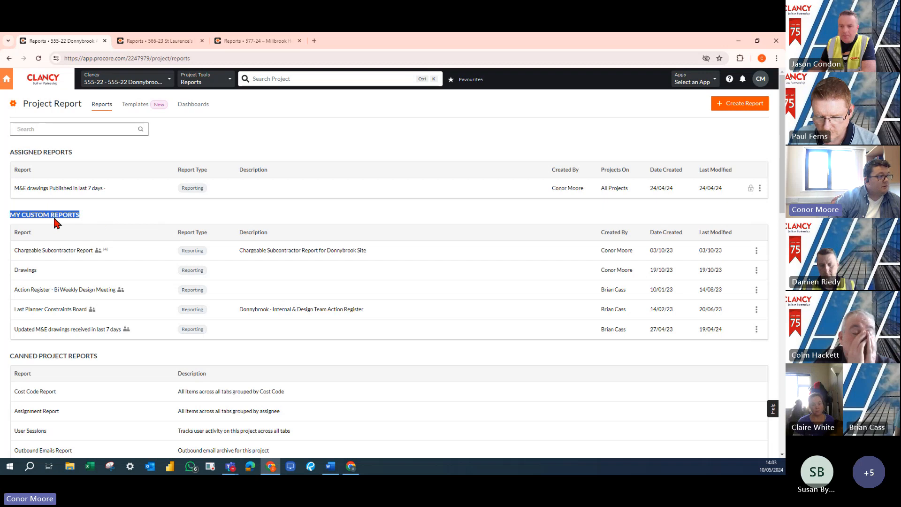
{"action": "left_click", "coordinate": [105, 222]}
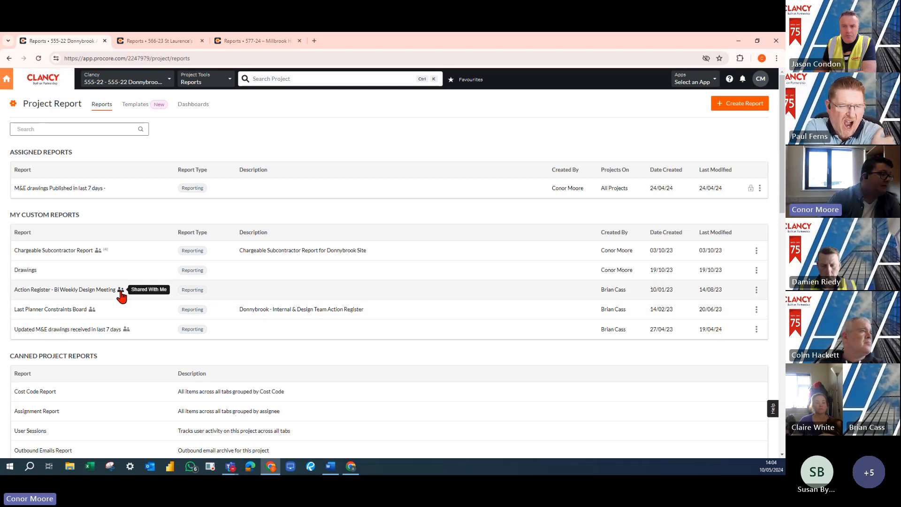
Look through the canned project, programme and site diary reports available for the Donnybrook project
{"action": "scroll", "coordinate": [111, 327], "scroll_direction": "down", "scroll_amount": 2}
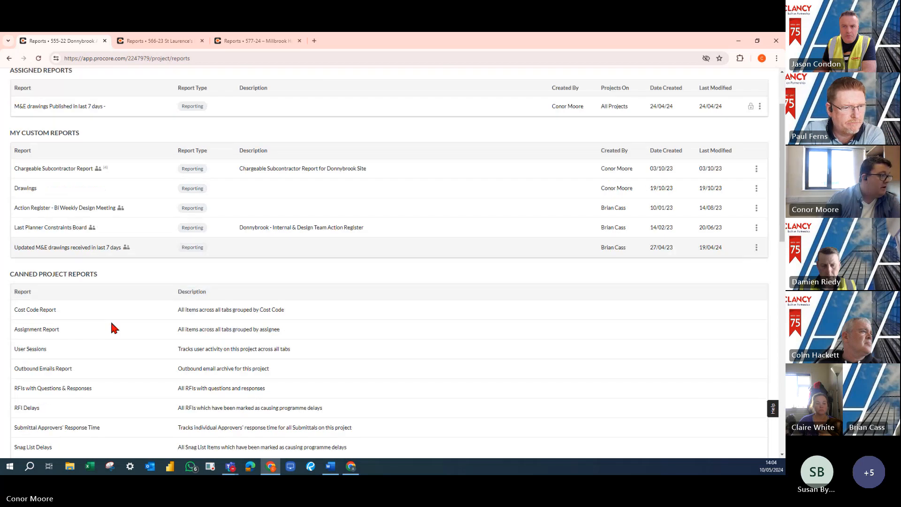
{"action": "scroll", "coordinate": [105, 317], "scroll_direction": "down", "scroll_amount": 2}
{"action": "left_click_drag", "start_coordinate": [16, 196], "coordinate": [87, 195]}
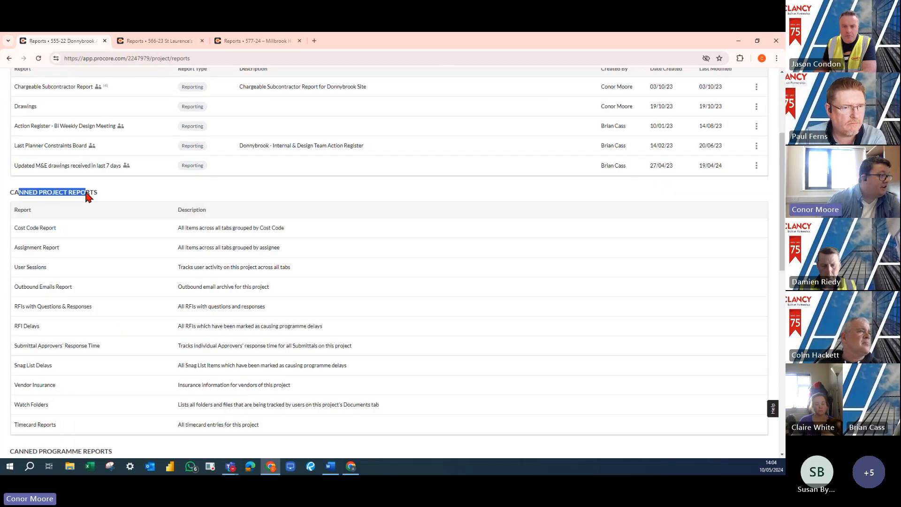
{"action": "left_click", "coordinate": [113, 195]}
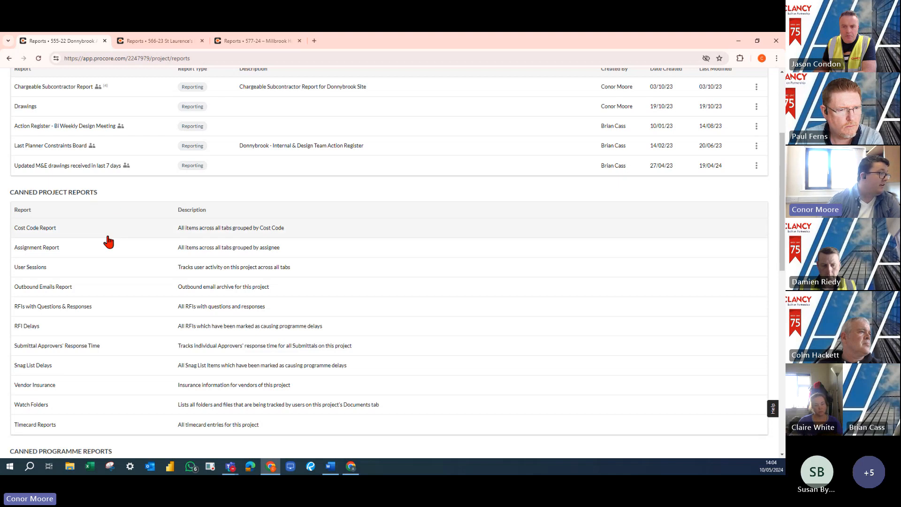
{"action": "scroll", "coordinate": [109, 241], "scroll_direction": "down", "scroll_amount": 2}
{"action": "scroll", "coordinate": [99, 248], "scroll_direction": "down", "scroll_amount": 2}
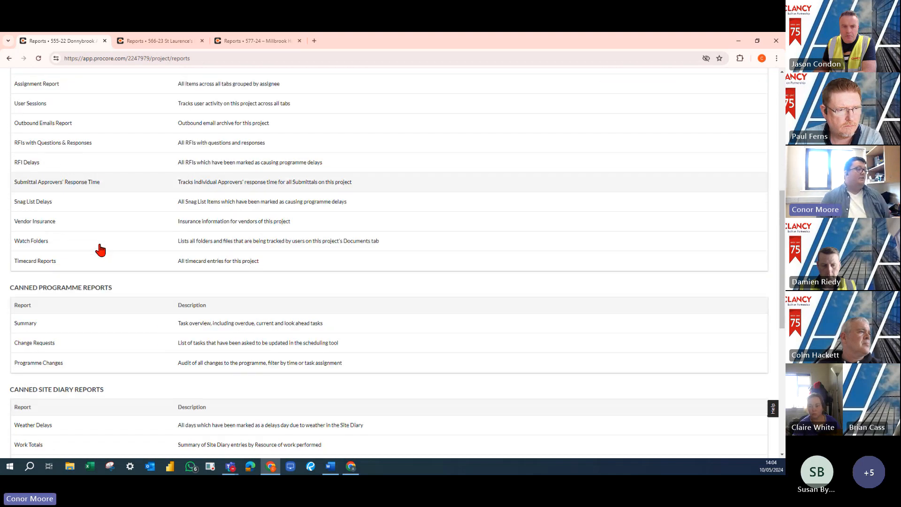
{"action": "scroll", "coordinate": [100, 250], "scroll_direction": "down", "scroll_amount": 3}
{"action": "left_click_drag", "start_coordinate": [25, 270], "coordinate": [83, 269]}
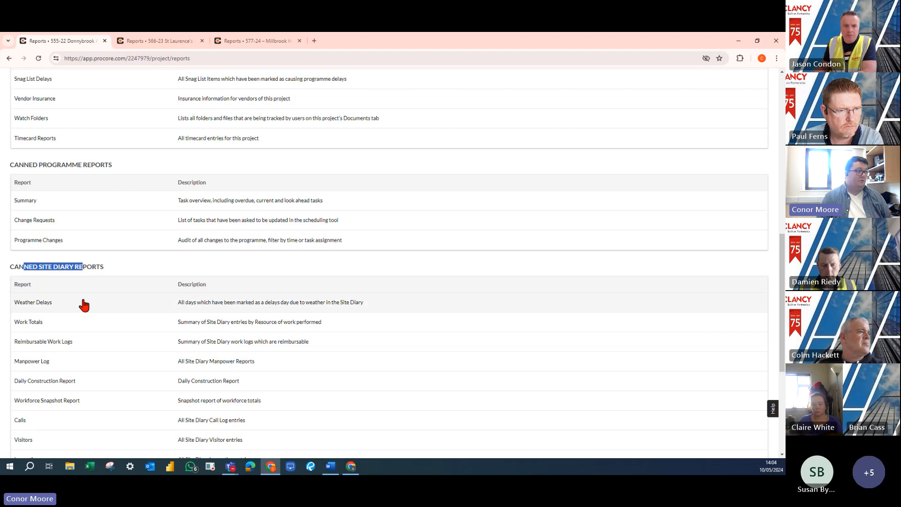
Switch to the 566-23 St Laurence's project, open its Manpower Log report and close the Donnybrook reports page
{"action": "left_click", "coordinate": [45, 363]}
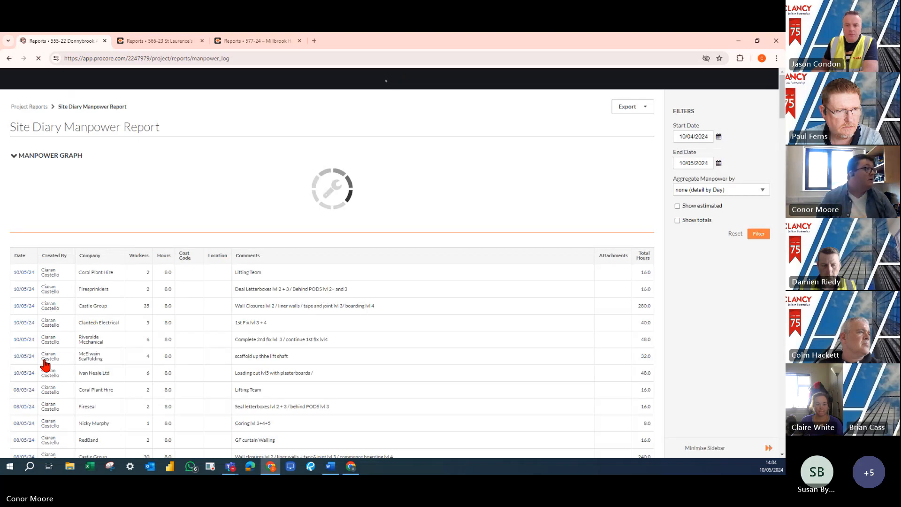
{"action": "left_click", "coordinate": [181, 41]}
{"action": "scroll", "coordinate": [86, 328], "scroll_direction": "down", "scroll_amount": 20}
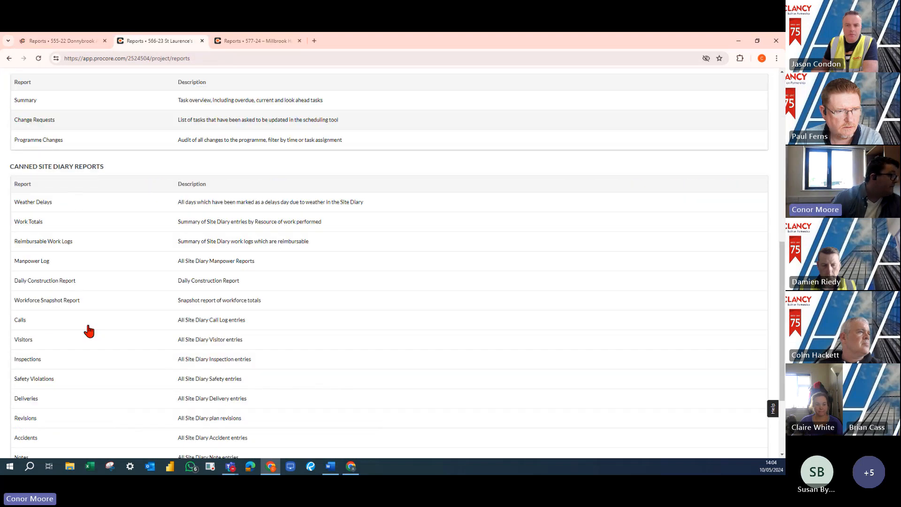
{"action": "scroll", "coordinate": [80, 228], "scroll_direction": "up", "scroll_amount": 2}
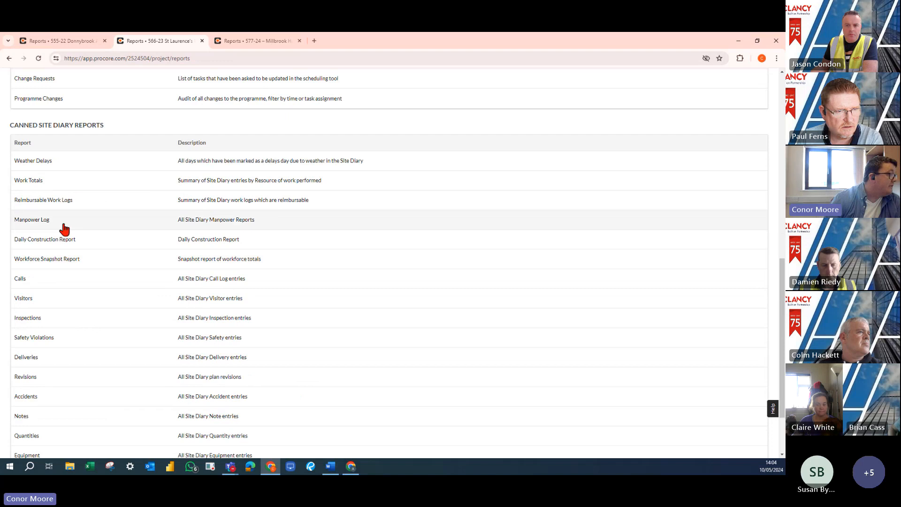
{"action": "left_click", "coordinate": [105, 41]}
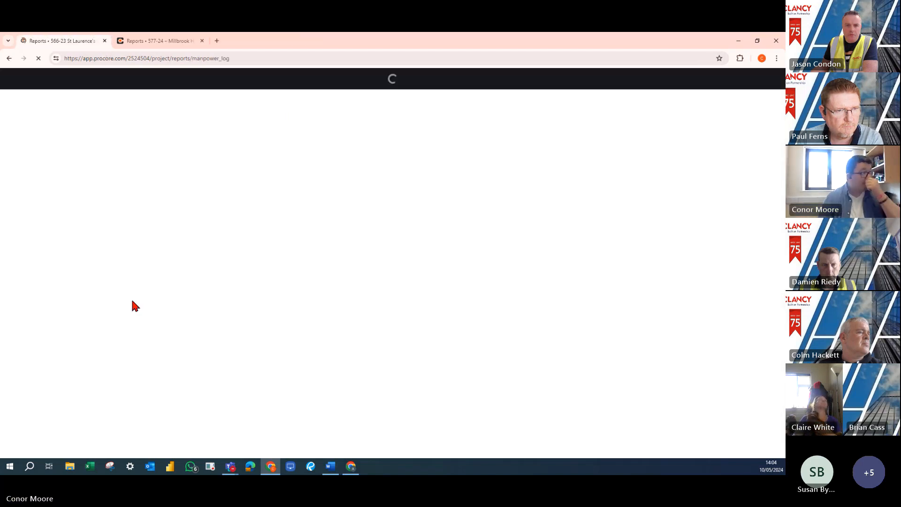
{"action": "mouse_move", "coordinate": [167, 303]}
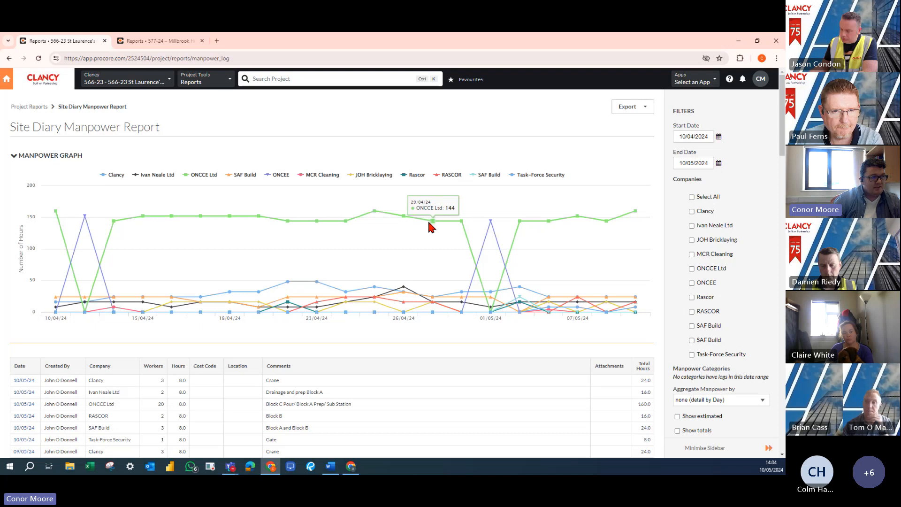
Limit the manpower report to Clancy and Ivan Neale Ltd, and set the start date to 01/01/2024
{"action": "left_click", "coordinate": [692, 226]}
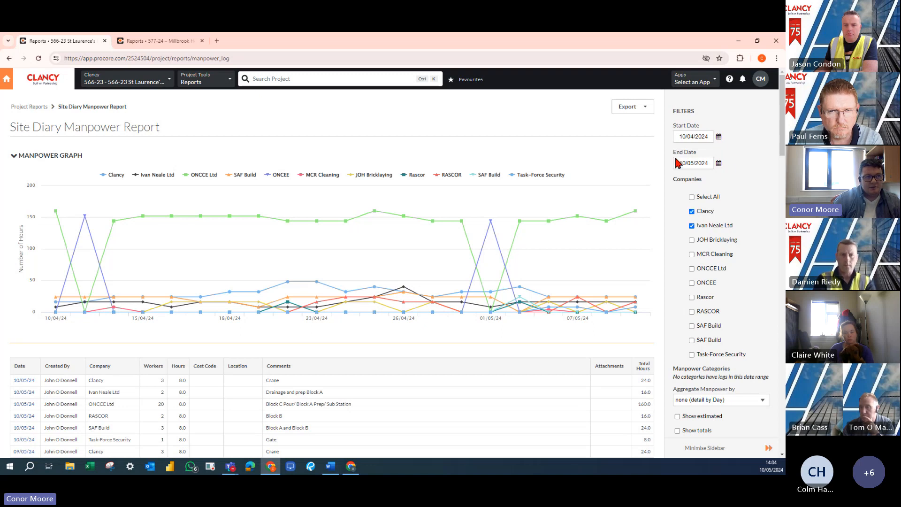
{"action": "left_click", "coordinate": [719, 137]}
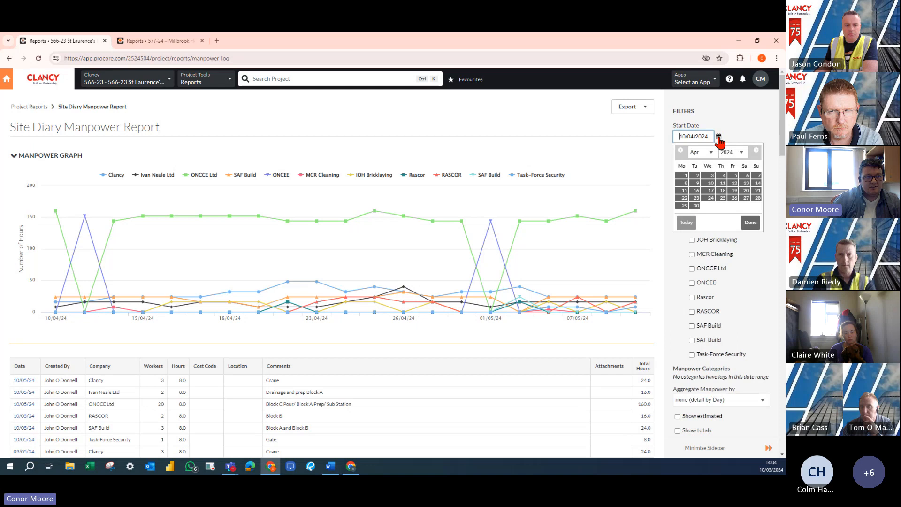
{"action": "left_click", "coordinate": [703, 156]}
{"action": "left_click", "coordinate": [702, 165]}
{"action": "left_click", "coordinate": [685, 177]}
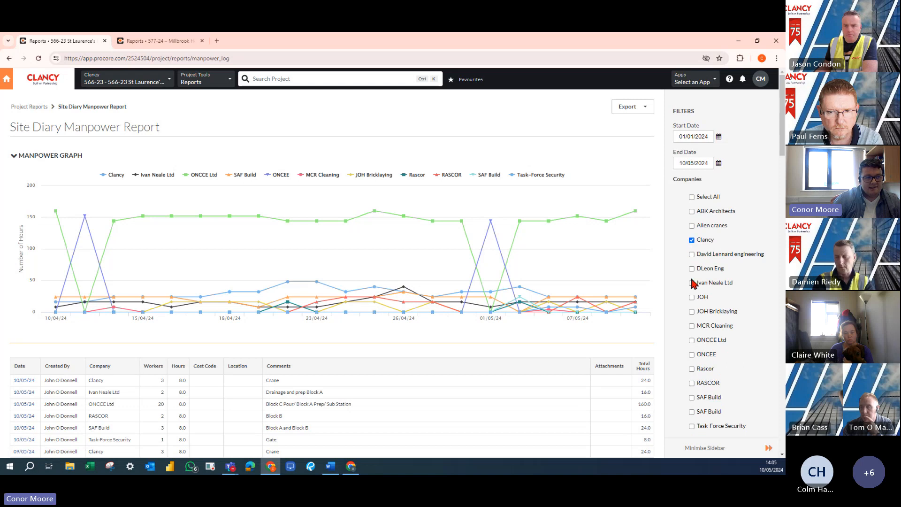
Reselect Ivan Neale Ltd, then filter the manpower report aggregated by week with totals shown
{"action": "scroll", "coordinate": [705, 281], "scroll_direction": "down", "scroll_amount": 4}
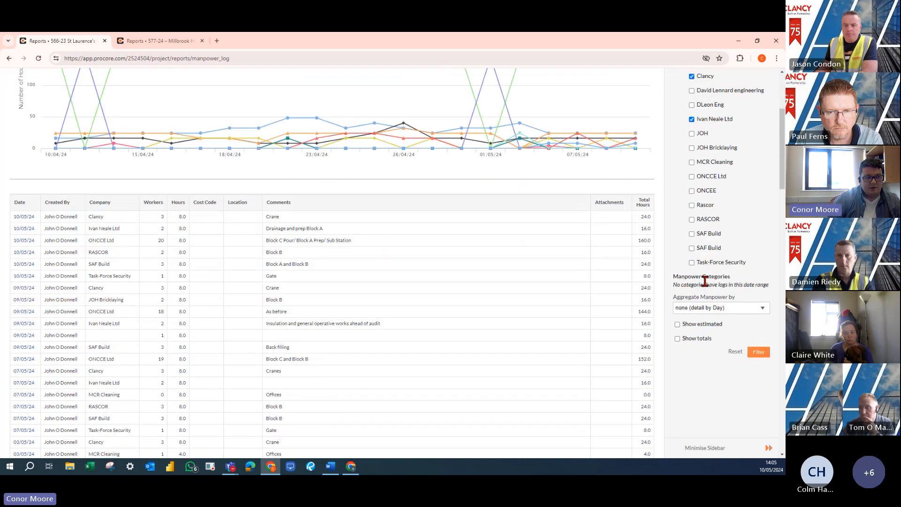
{"action": "left_click", "coordinate": [729, 268]}
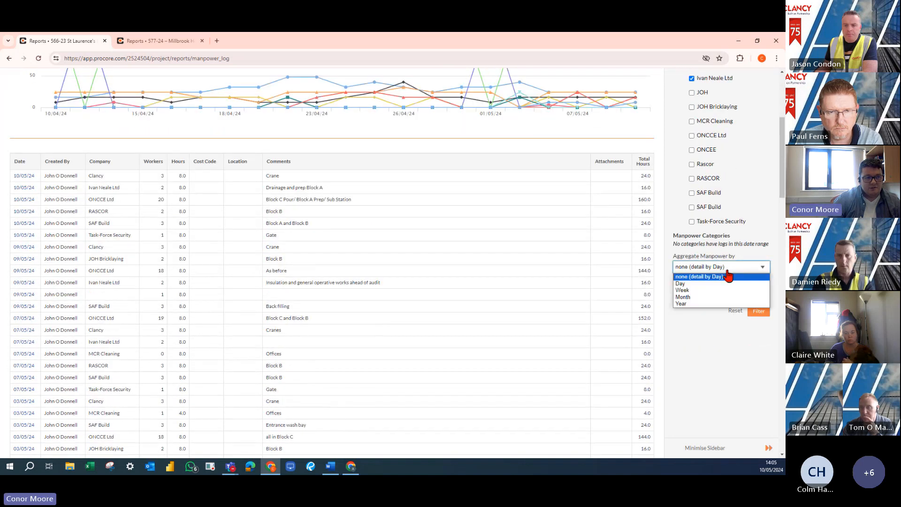
{"action": "left_click", "coordinate": [703, 291]}
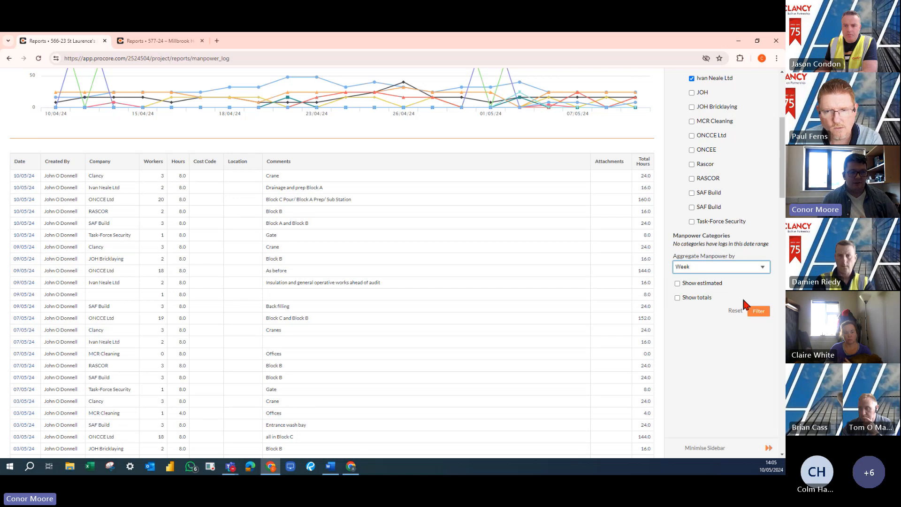
{"action": "left_click", "coordinate": [677, 297]}
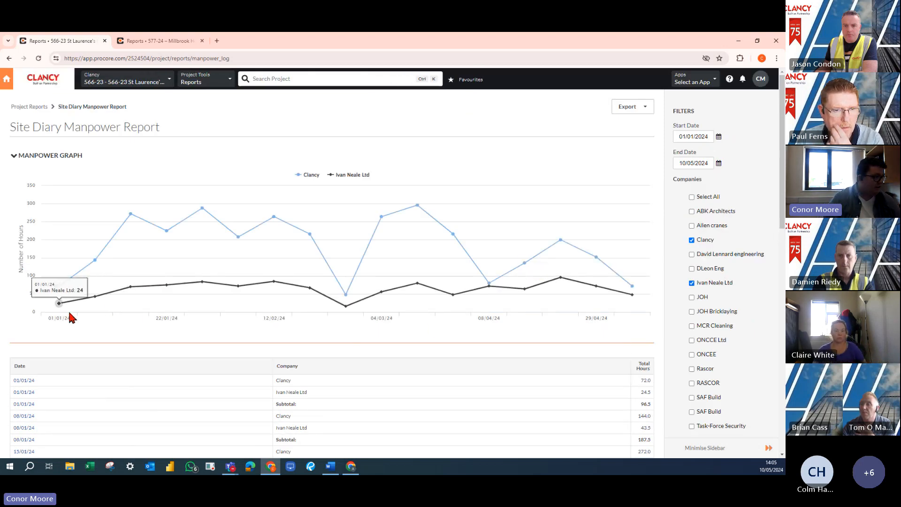
Review the weekly manpower hours, then change the aggregation to Month and reapply the filter
{"action": "scroll", "coordinate": [666, 337], "scroll_direction": "down", "scroll_amount": 1}
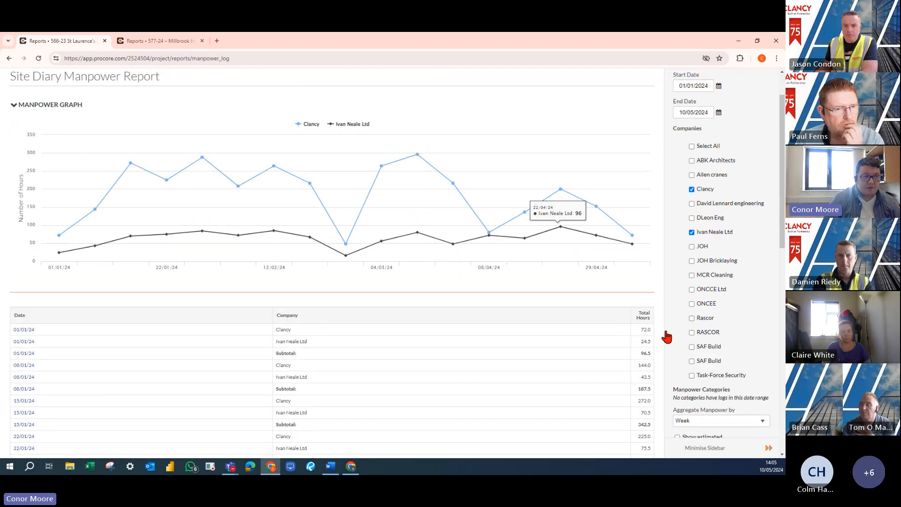
{"action": "scroll", "coordinate": [666, 337], "scroll_direction": "down", "scroll_amount": 4}
{"action": "scroll", "coordinate": [497, 323], "scroll_direction": "up", "scroll_amount": 4}
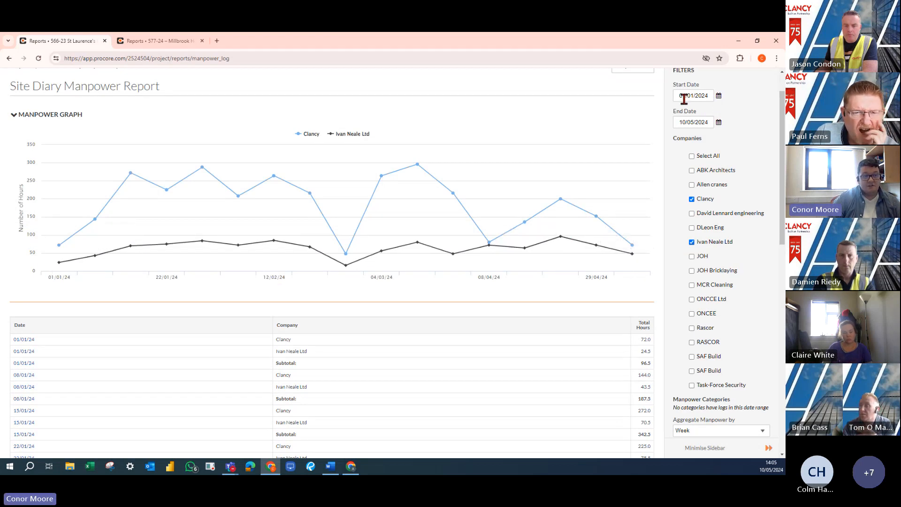
{"action": "scroll", "coordinate": [708, 253], "scroll_direction": "down", "scroll_amount": 2}
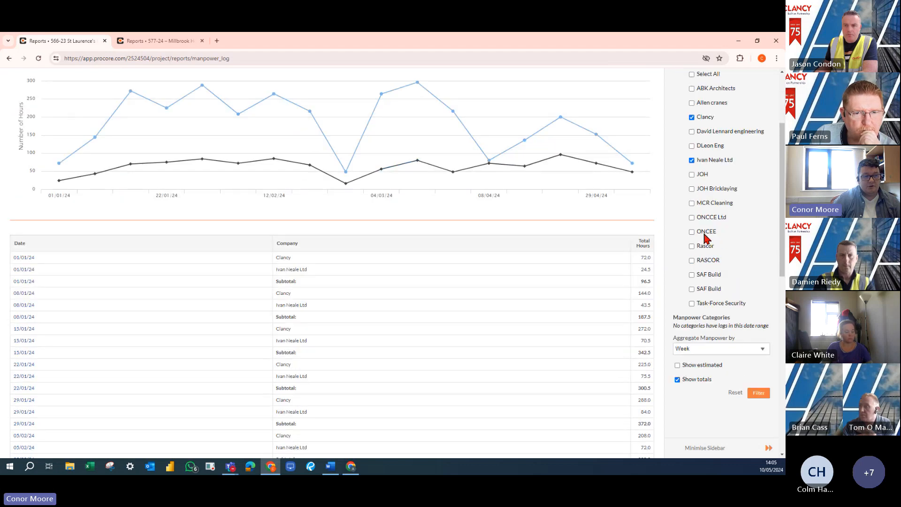
{"action": "scroll", "coordinate": [704, 272], "scroll_direction": "down", "scroll_amount": 2}
{"action": "left_click", "coordinate": [715, 267]}
{"action": "left_click", "coordinate": [693, 299]}
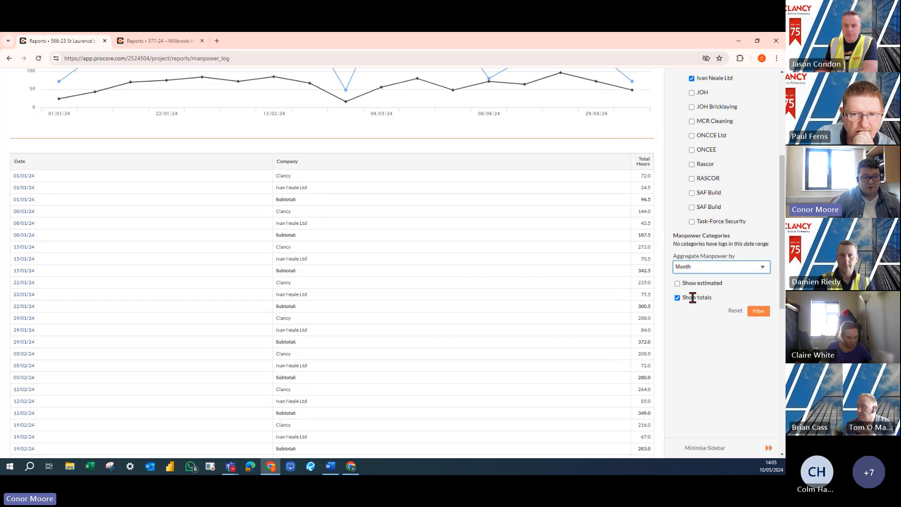
{"action": "left_click", "coordinate": [762, 311]}
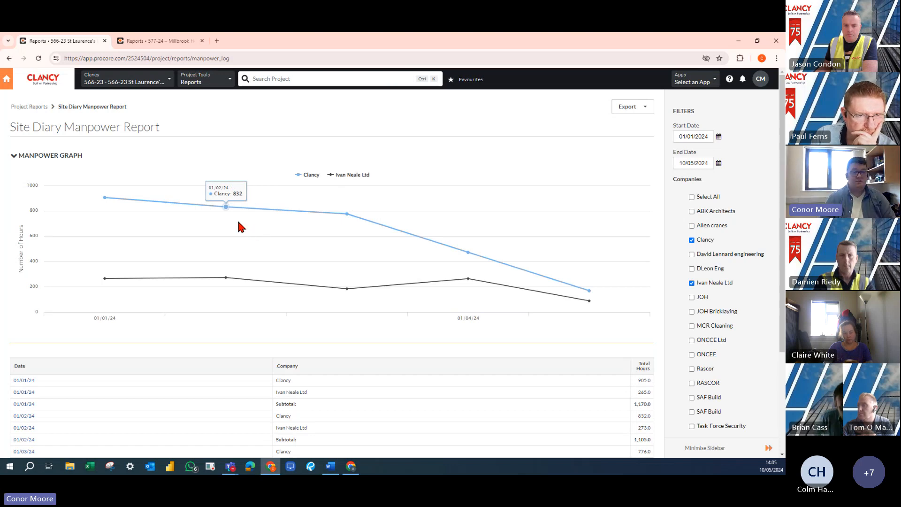
Return to the St Laurence's project reports list and look through its canned site diary and project reports
{"action": "left_click", "coordinate": [27, 108]}
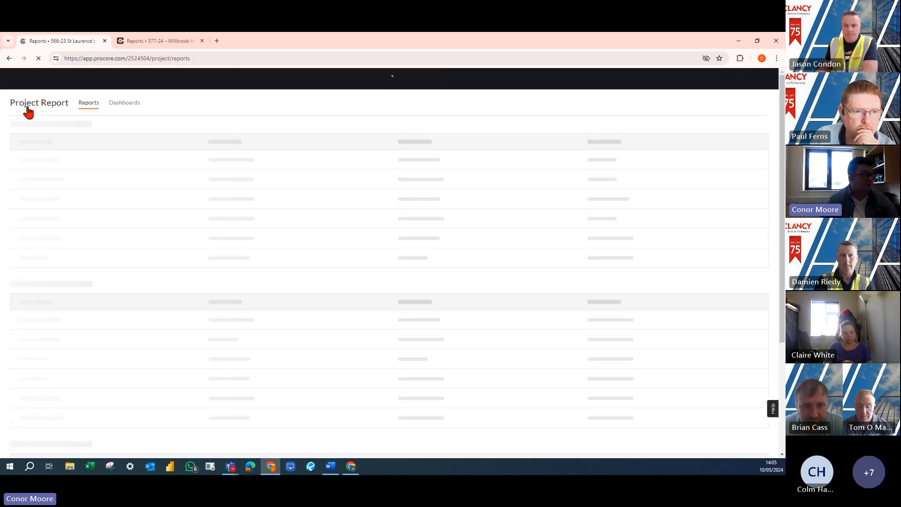
{"action": "scroll", "coordinate": [89, 306], "scroll_direction": "down", "scroll_amount": 3}
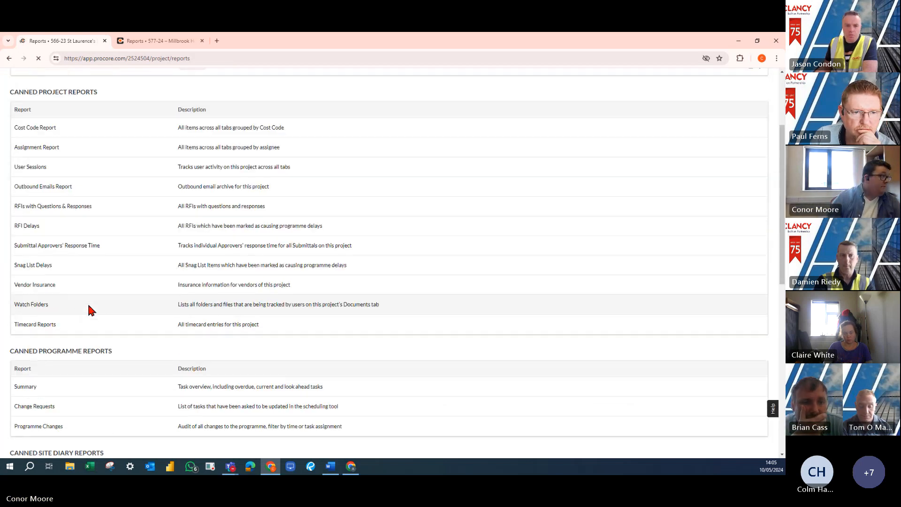
{"action": "scroll", "coordinate": [87, 304], "scroll_direction": "down", "scroll_amount": 1}
{"action": "scroll", "coordinate": [87, 310], "scroll_direction": "up", "scroll_amount": 1}
{"action": "scroll", "coordinate": [78, 351], "scroll_direction": "down", "scroll_amount": 5}
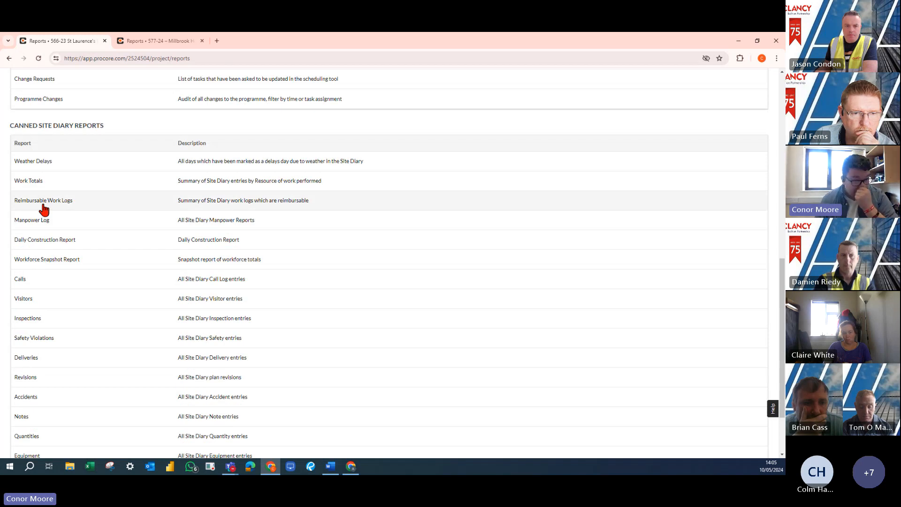
{"action": "scroll", "coordinate": [51, 263], "scroll_direction": "up", "scroll_amount": 6}
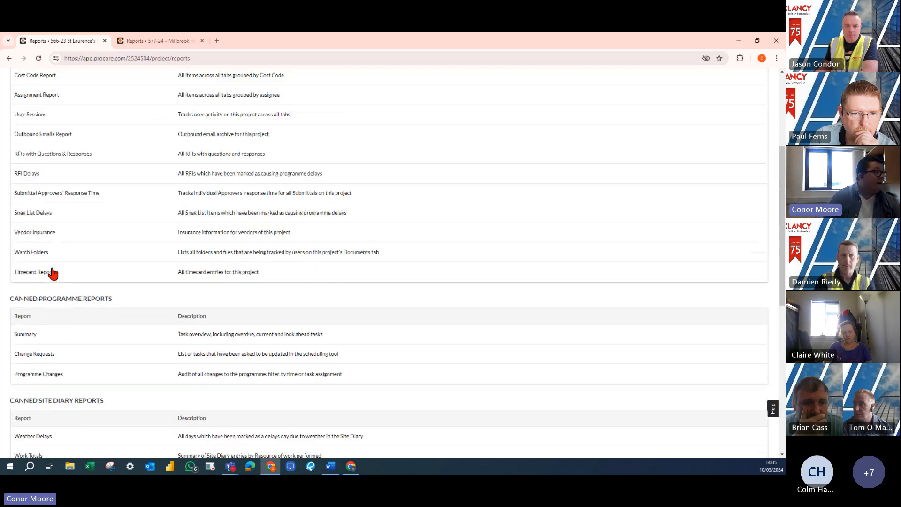
{"action": "scroll", "coordinate": [50, 259], "scroll_direction": "up", "scroll_amount": 1}
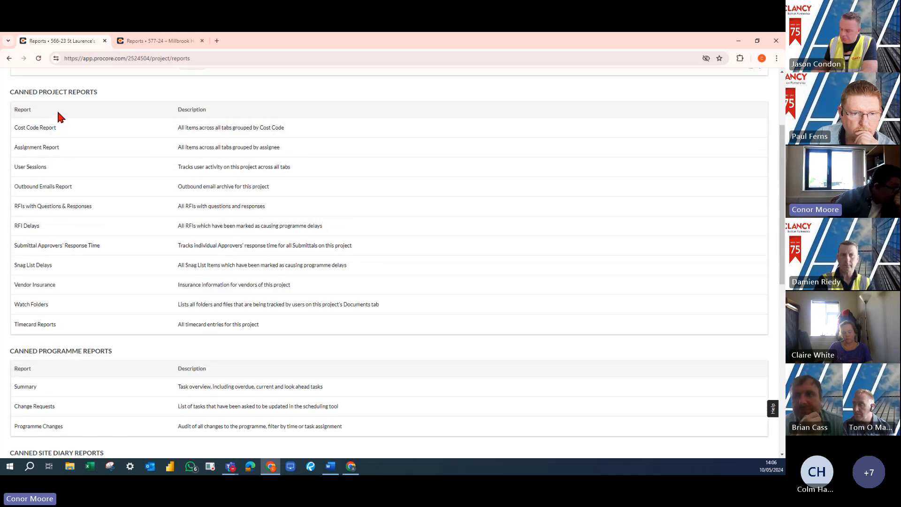
{"action": "left_click_drag", "start_coordinate": [47, 93], "coordinate": [94, 93]}
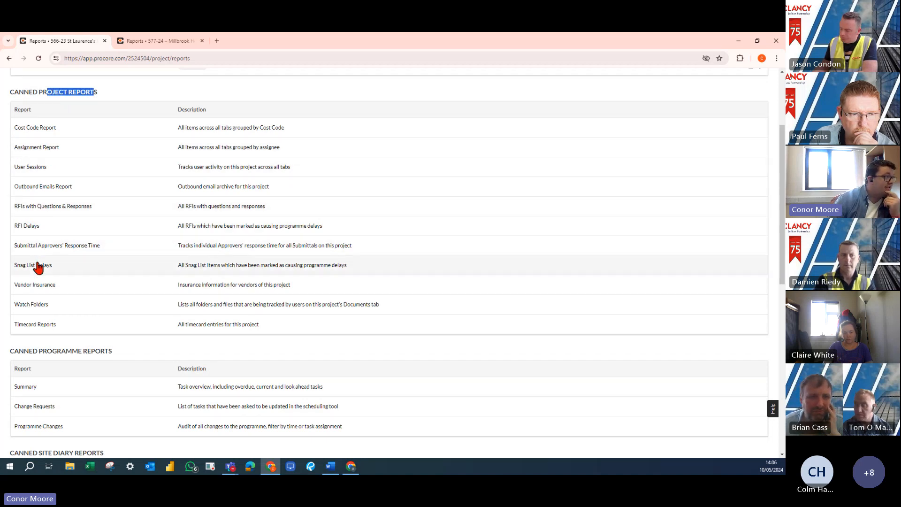
Open the Assignment Report for St Laurence's and look through the items listed by assignee
{"action": "left_click", "coordinate": [43, 148]}
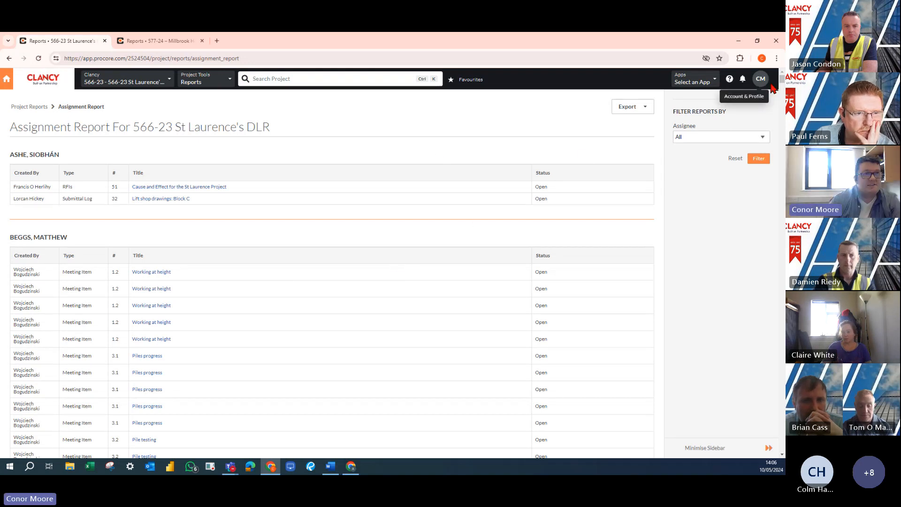
{"action": "left_click_drag", "start_coordinate": [781, 78], "coordinate": [781, 146]}
{"action": "scroll", "coordinate": [776, 152], "scroll_direction": "up", "scroll_amount": 20}
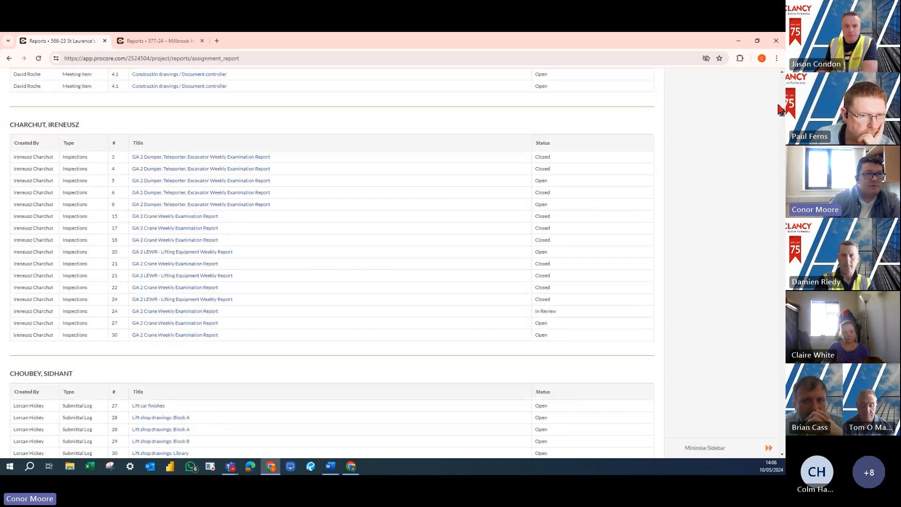
Filter the Assignment Report by the Clancy assignee whose surname starts with H, listed just below the AECOM assignee and one without a company
{"action": "left_click", "coordinate": [745, 137]}
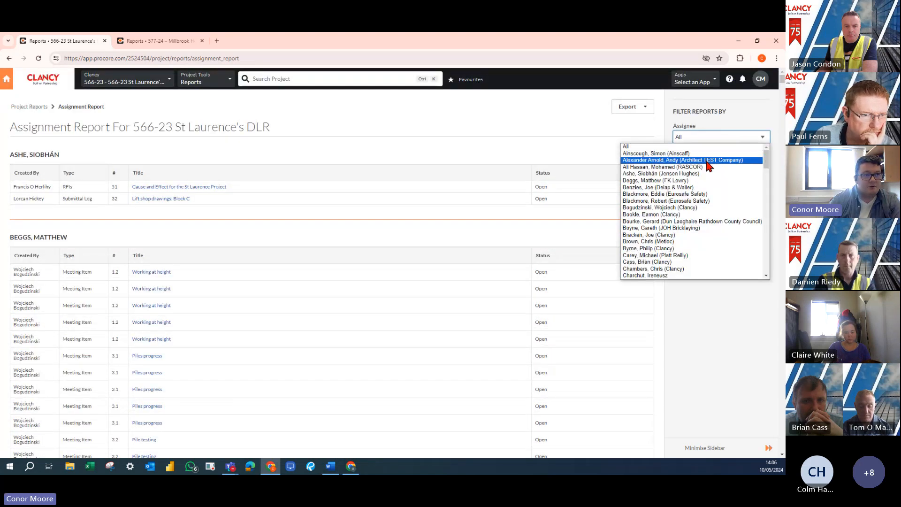
{"action": "key", "text": "h"}
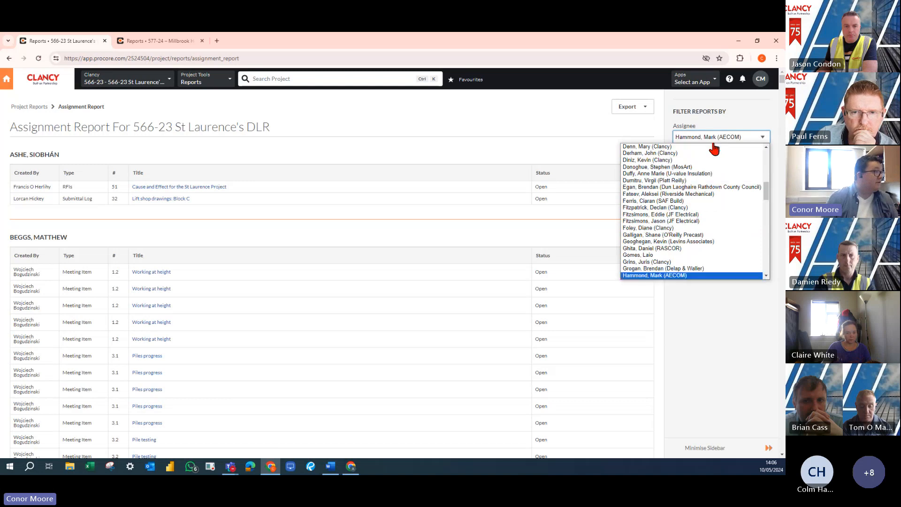
{"action": "scroll", "coordinate": [661, 220], "scroll_direction": "down", "scroll_amount": 4}
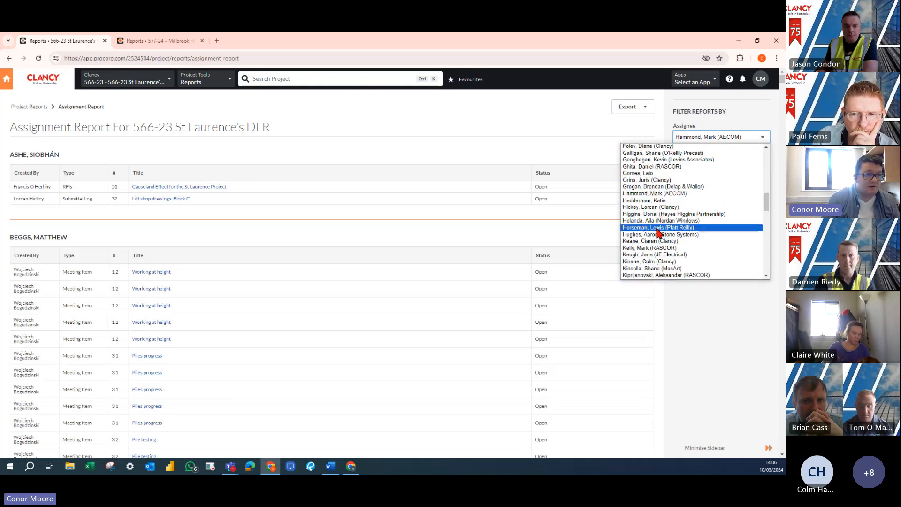
{"action": "left_click", "coordinate": [650, 208]}
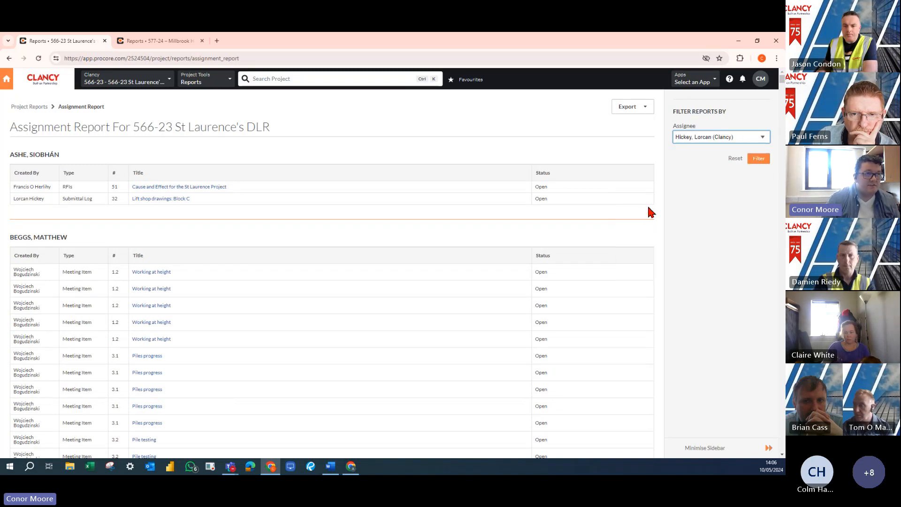
{"action": "left_click", "coordinate": [757, 160]}
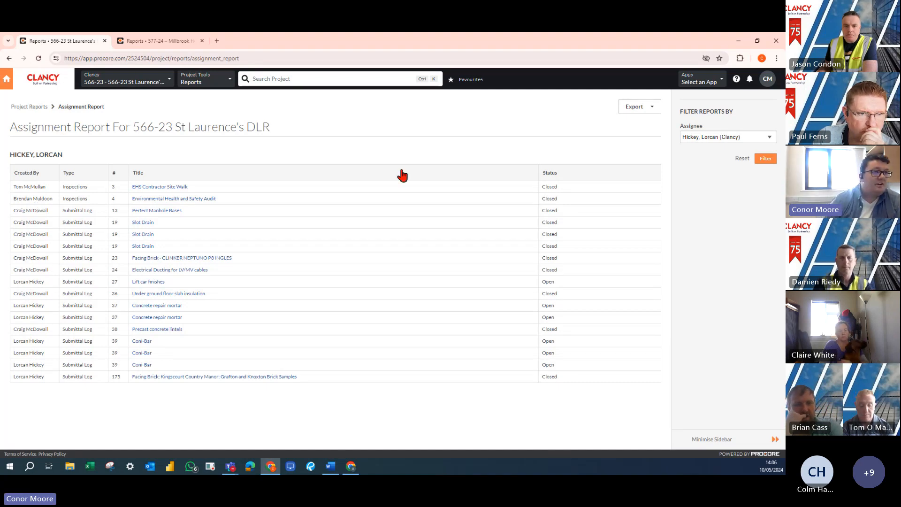
Check the export formats offered for the filtered Assignment Report and look over the assignee choices
{"action": "left_click", "coordinate": [648, 115]}
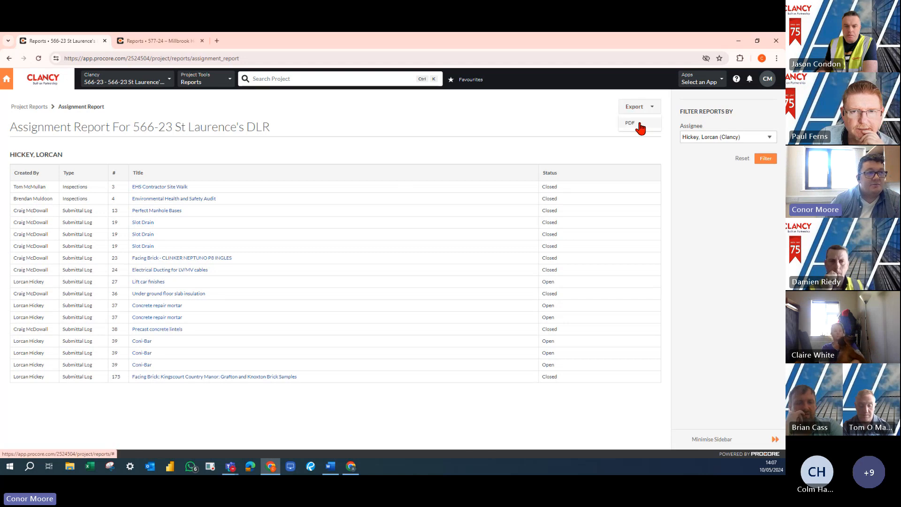
{"action": "left_click", "coordinate": [742, 139]}
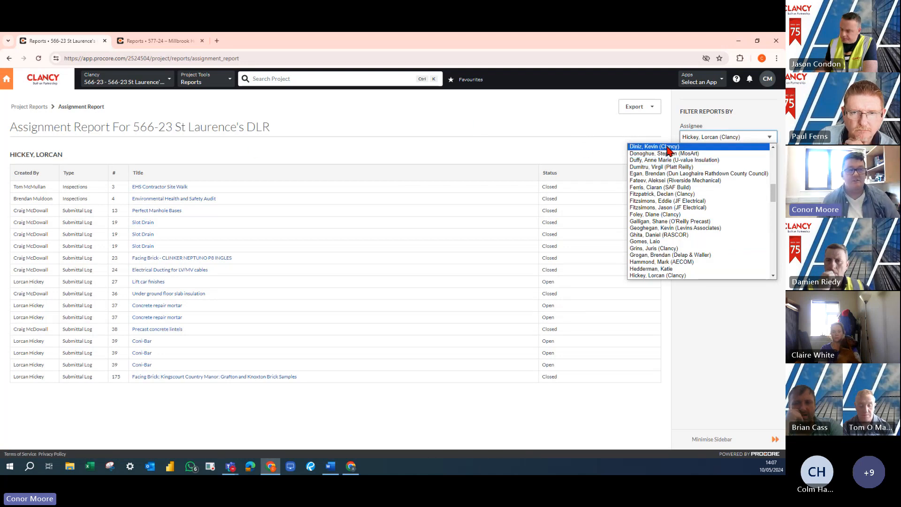
{"action": "left_click", "coordinate": [550, 131]}
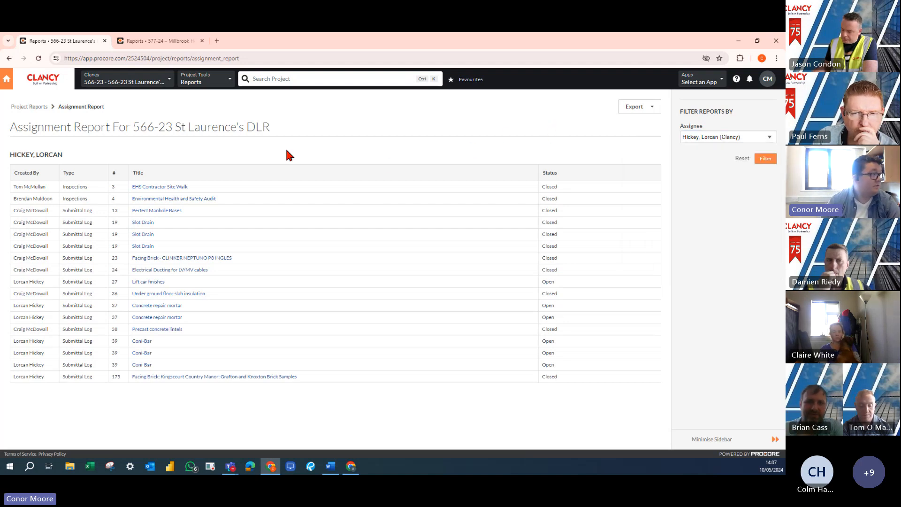
Go back to the project reports, open the report templates and browse the reporting templates to Open Submittals
{"action": "left_click", "coordinate": [39, 107]}
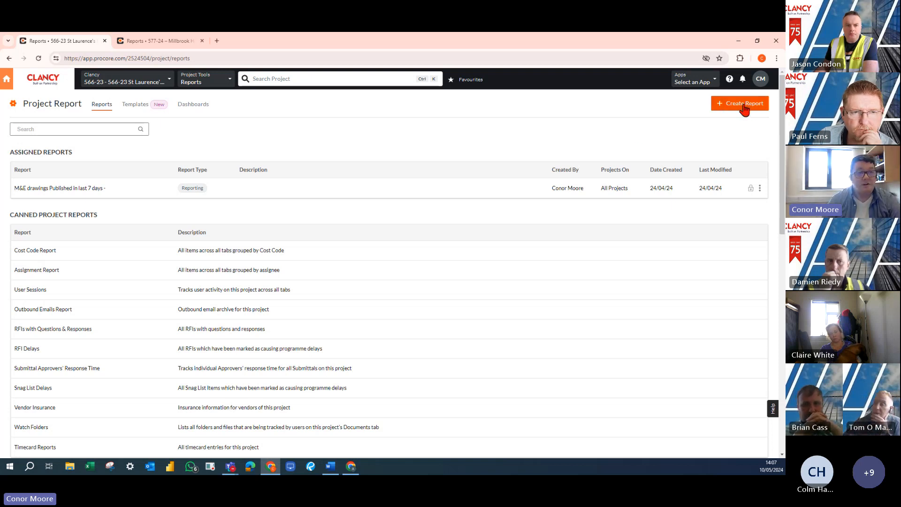
{"action": "left_click", "coordinate": [140, 106]}
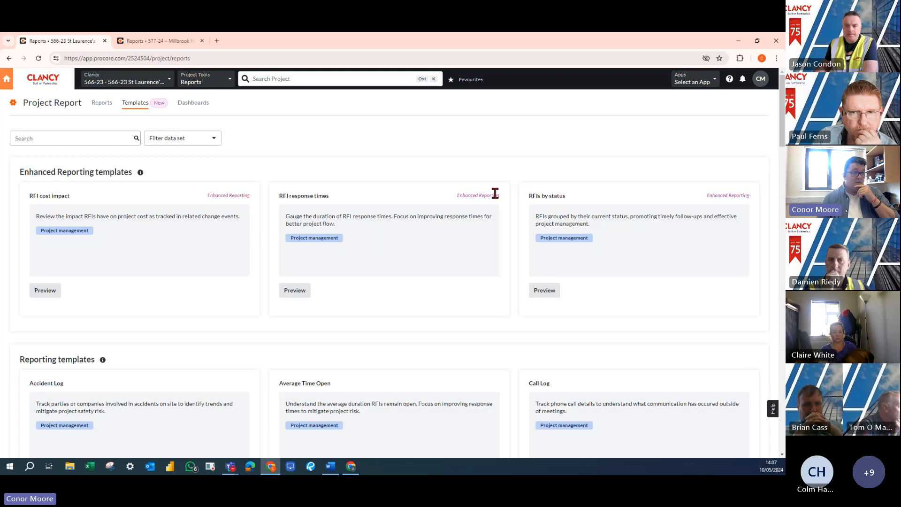
{"action": "scroll", "coordinate": [470, 324], "scroll_direction": "down", "scroll_amount": 3}
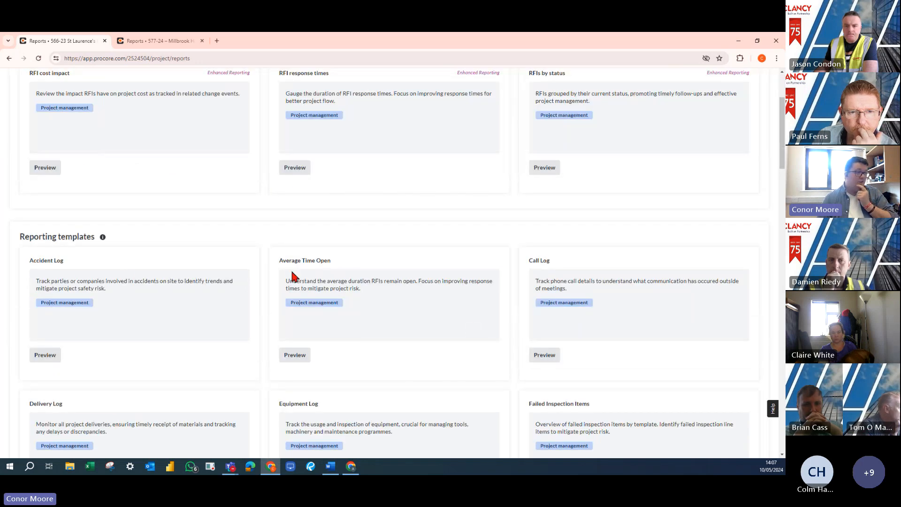
{"action": "scroll", "coordinate": [330, 301], "scroll_direction": "down", "scroll_amount": 6}
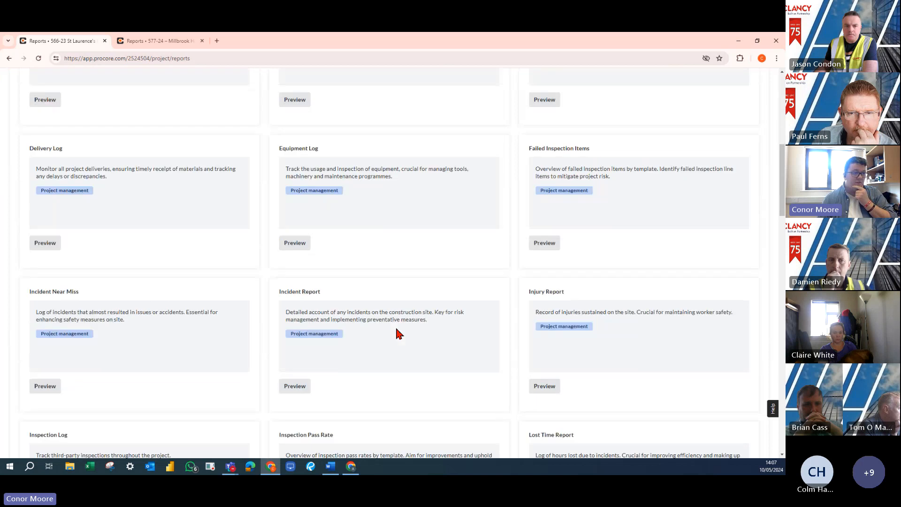
{"action": "scroll", "coordinate": [502, 370], "scroll_direction": "down", "scroll_amount": 8}
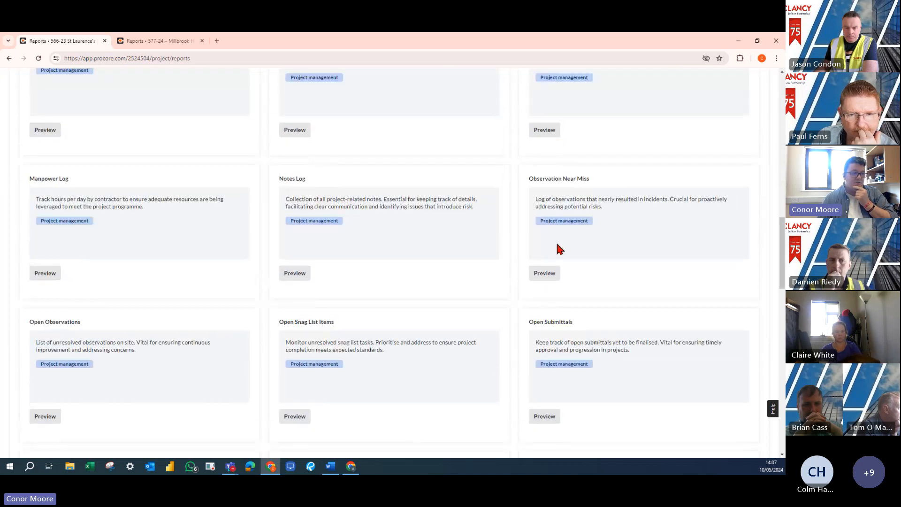
{"action": "scroll", "coordinate": [427, 345], "scroll_direction": "down", "scroll_amount": 3}
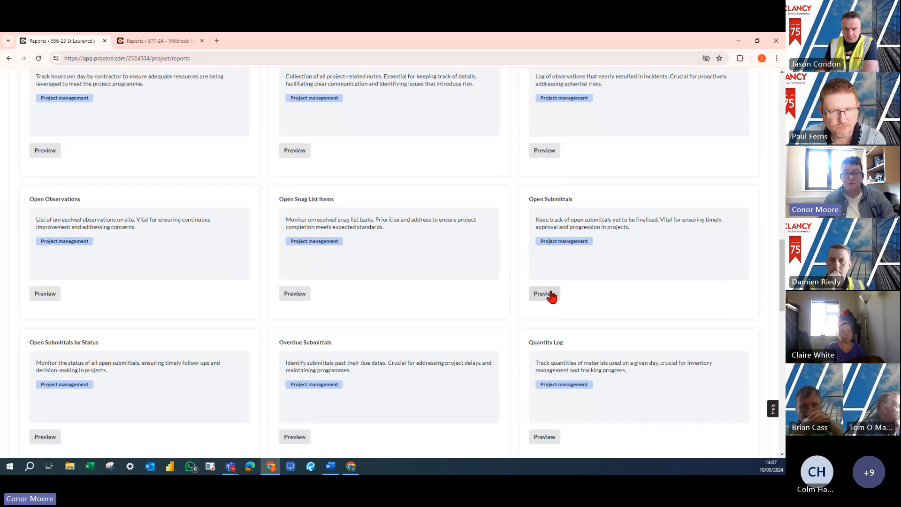
Preview the Open Submittals template with project data and create a report from it
{"action": "left_click", "coordinate": [545, 294]}
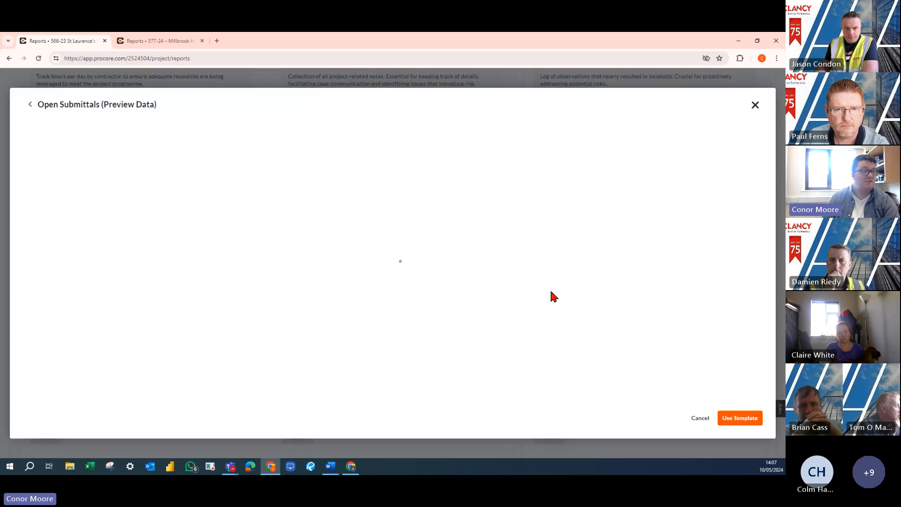
{"action": "scroll", "coordinate": [368, 345], "scroll_direction": "down", "scroll_amount": 1}
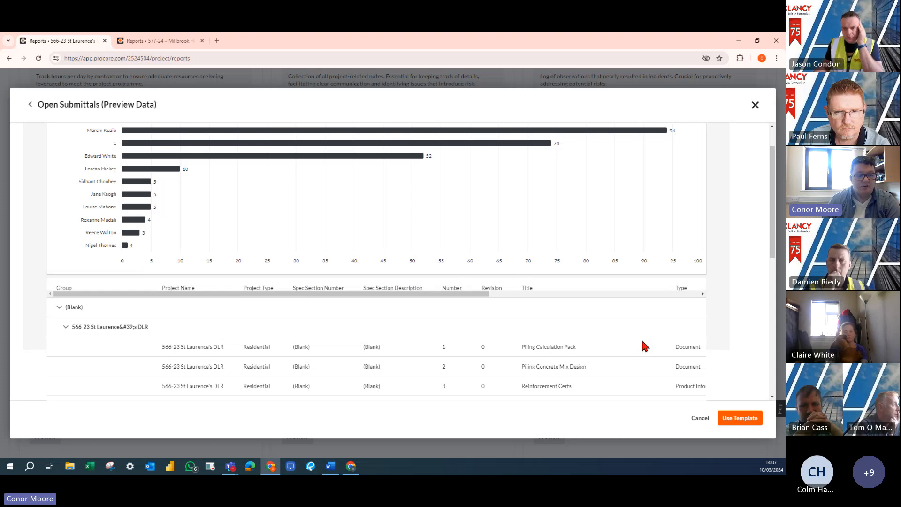
{"action": "left_click", "coordinate": [752, 418]}
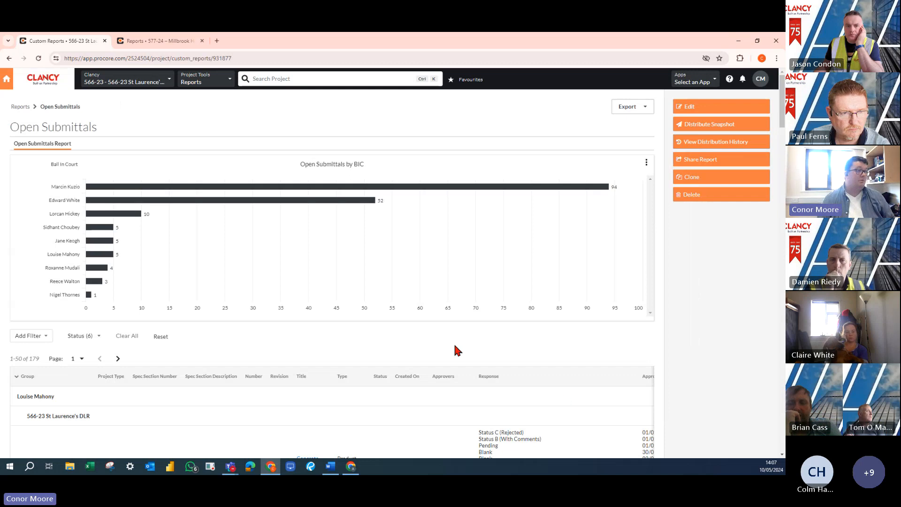
Open the Open Submittals report for editing and remove the Spec Section Number, Spec Section Description and Project Type columns
{"action": "scroll", "coordinate": [423, 316], "scroll_direction": "down", "scroll_amount": 2}
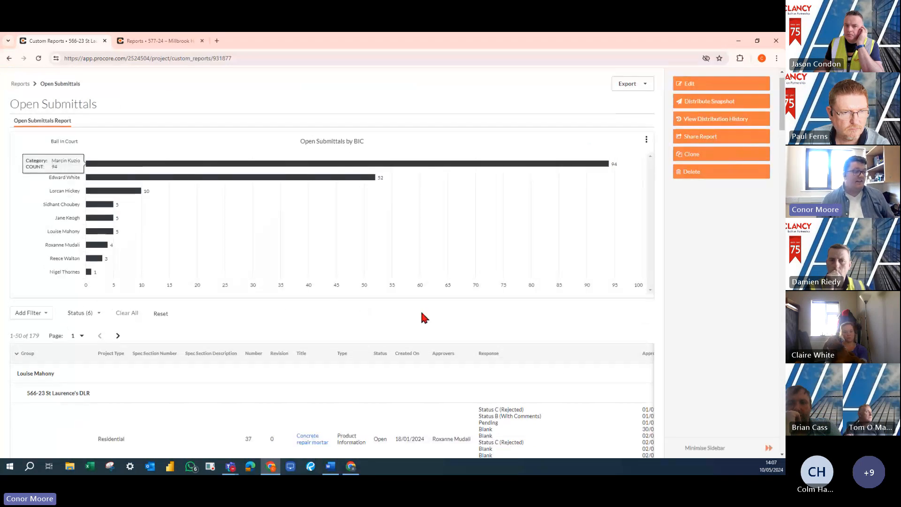
{"action": "scroll", "coordinate": [601, 287], "scroll_direction": "up", "scroll_amount": 2}
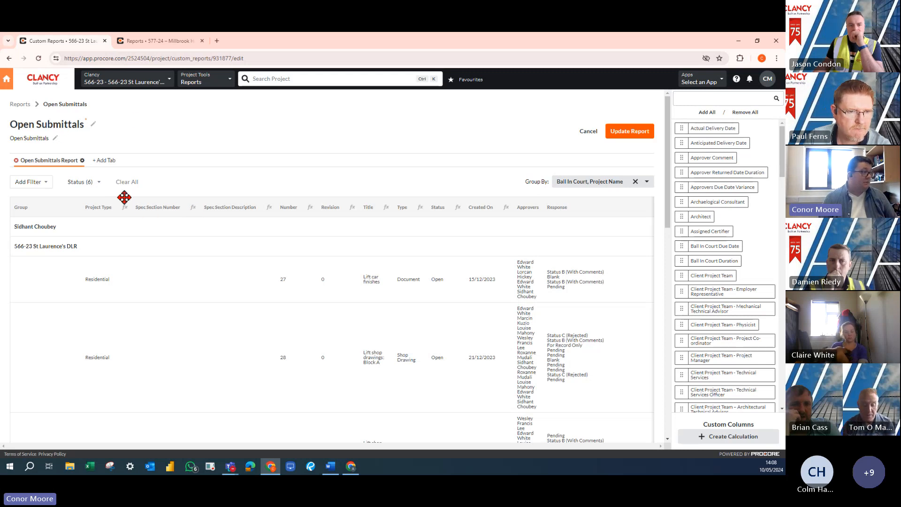
{"action": "left_click_drag", "start_coordinate": [153, 207], "coordinate": [722, 249]}
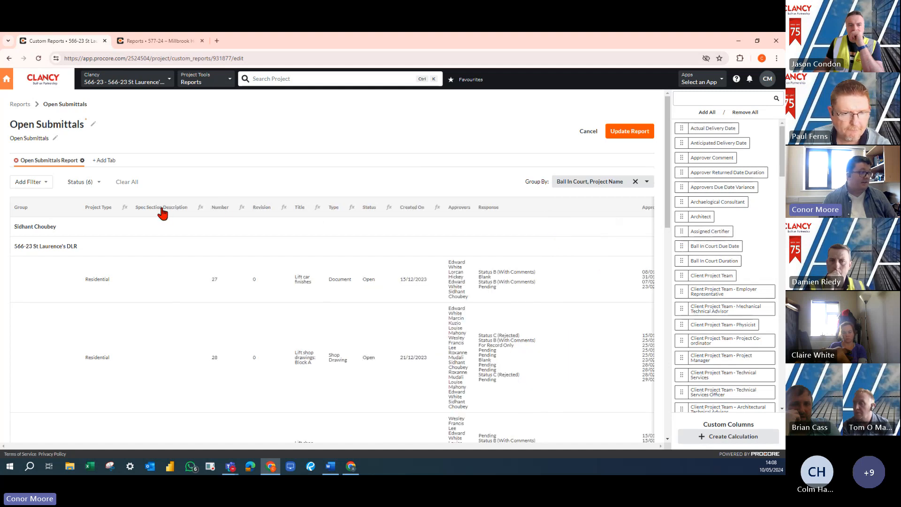
{"action": "left_click_drag", "start_coordinate": [162, 213], "coordinate": [740, 268]}
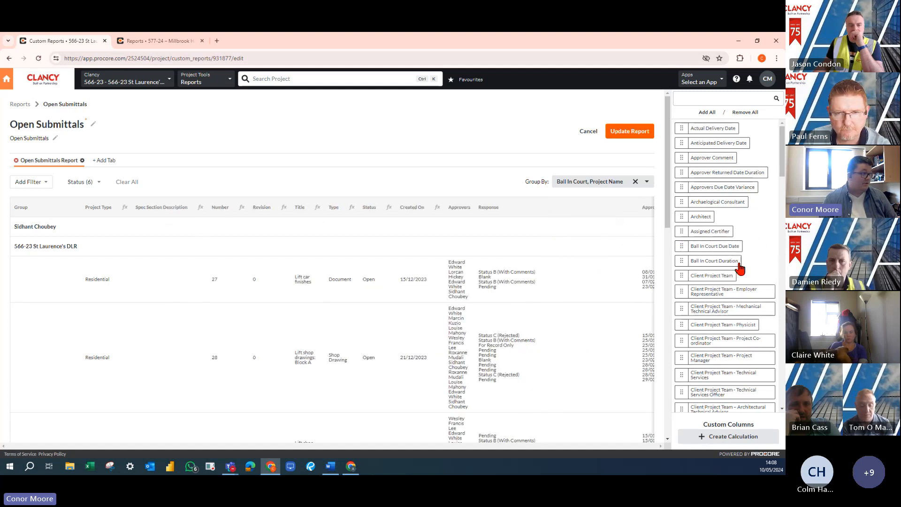
{"action": "left_click_drag", "start_coordinate": [97, 208], "coordinate": [725, 270]}
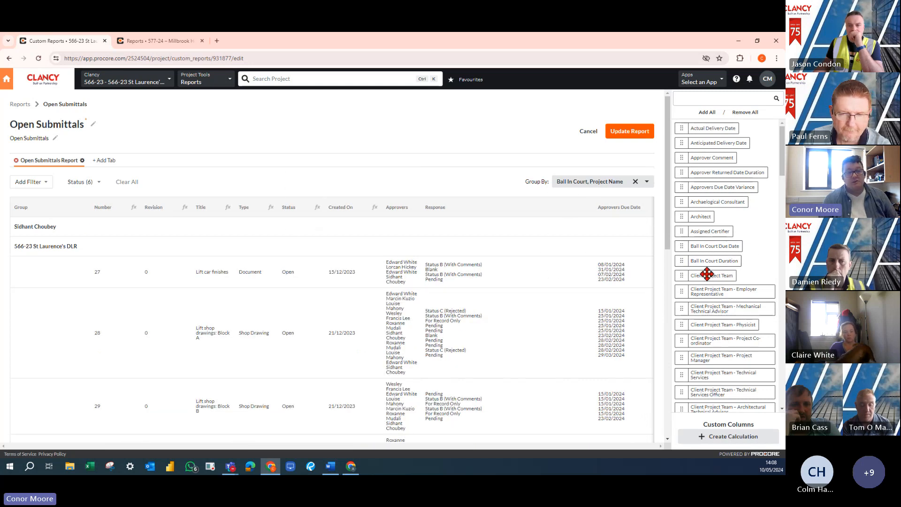
Find the Created By field among the available columns and add it to the report ahead of the Number column
{"action": "scroll", "coordinate": [723, 294], "scroll_direction": "down", "scroll_amount": 10}
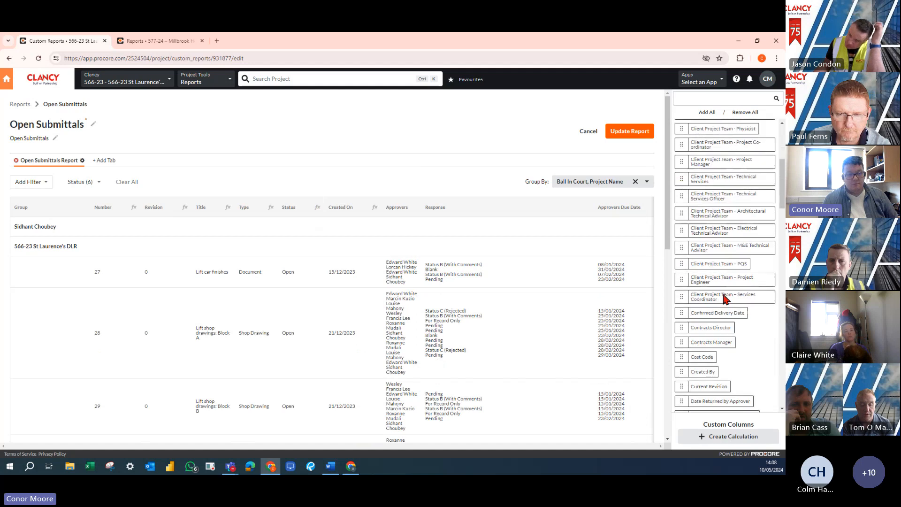
{"action": "scroll", "coordinate": [716, 319], "scroll_direction": "down", "scroll_amount": 1}
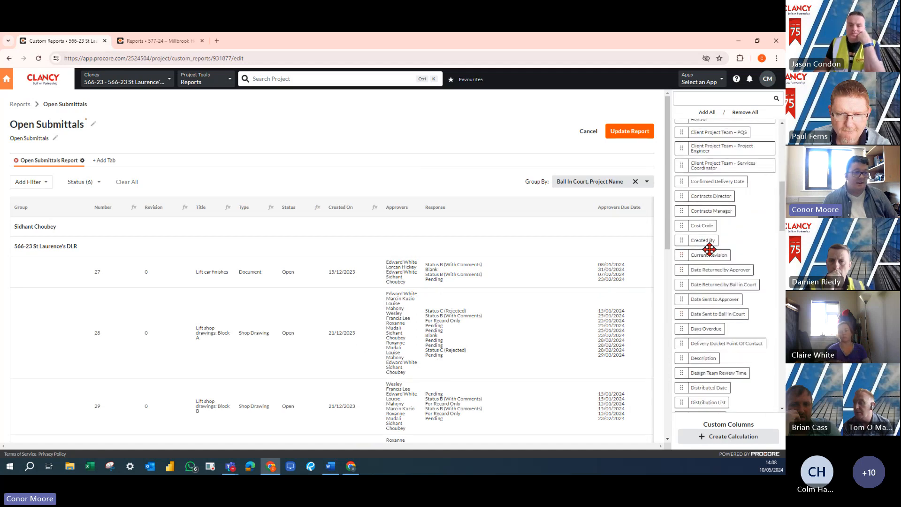
{"action": "mouse_move", "coordinate": [704, 242]}
{"action": "left_mouse_down"}
{"action": "mouse_move", "coordinate": [273, 185]}
{"action": "mouse_move", "coordinate": [107, 217]}
{"action": "mouse_move", "coordinate": [317, 216]}
{"action": "mouse_move", "coordinate": [717, 266]}
{"action": "mouse_move", "coordinate": [705, 241]}
{"action": "left_mouse_up"}
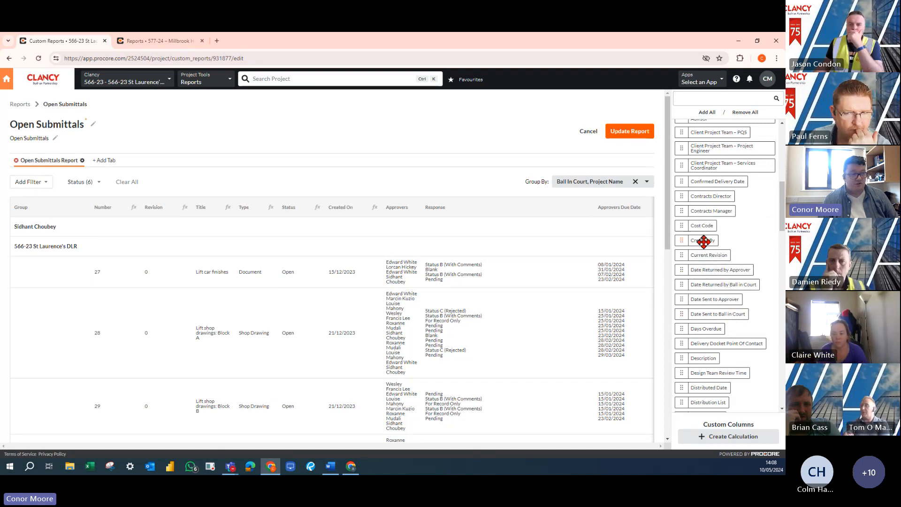
{"action": "left_click_drag", "start_coordinate": [703, 241], "coordinate": [99, 211]}
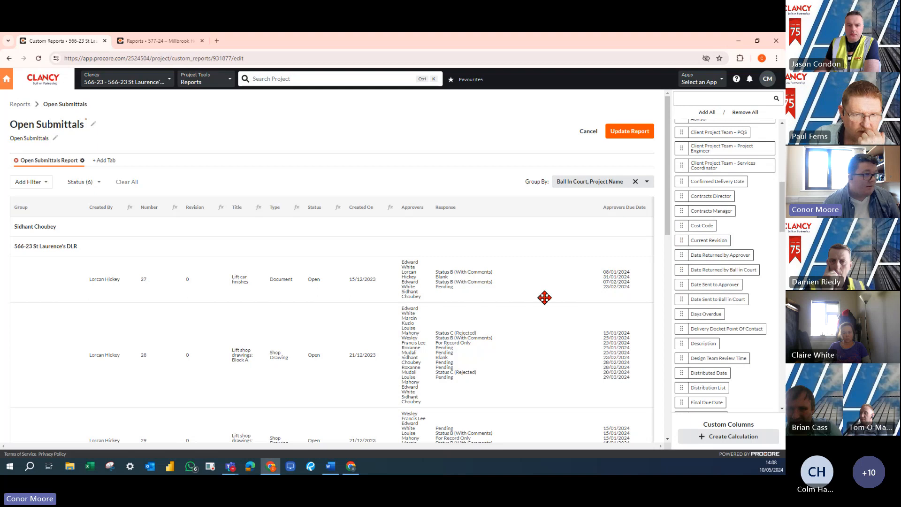
Remove Project Name from the report grouping, leaving only Ball In Court, and update the report
{"action": "scroll", "coordinate": [707, 319], "scroll_direction": "up", "scroll_amount": 1}
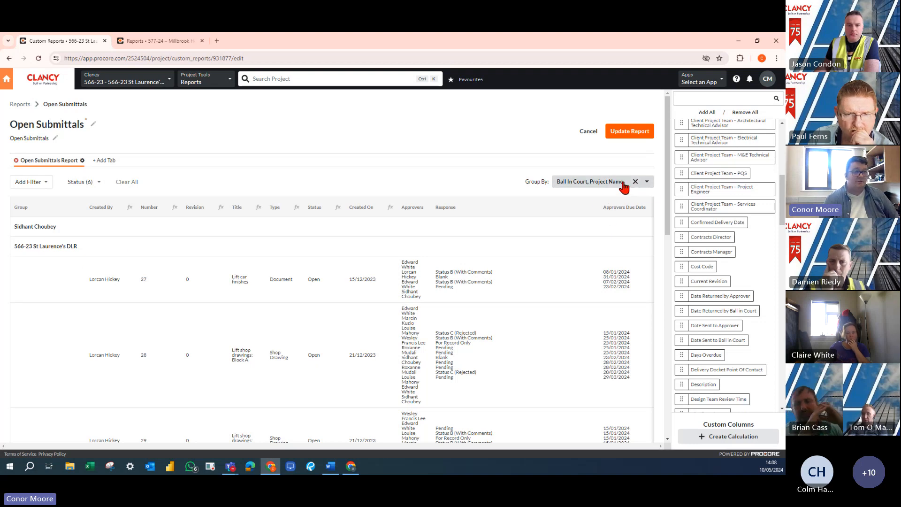
{"action": "left_click", "coordinate": [647, 186]}
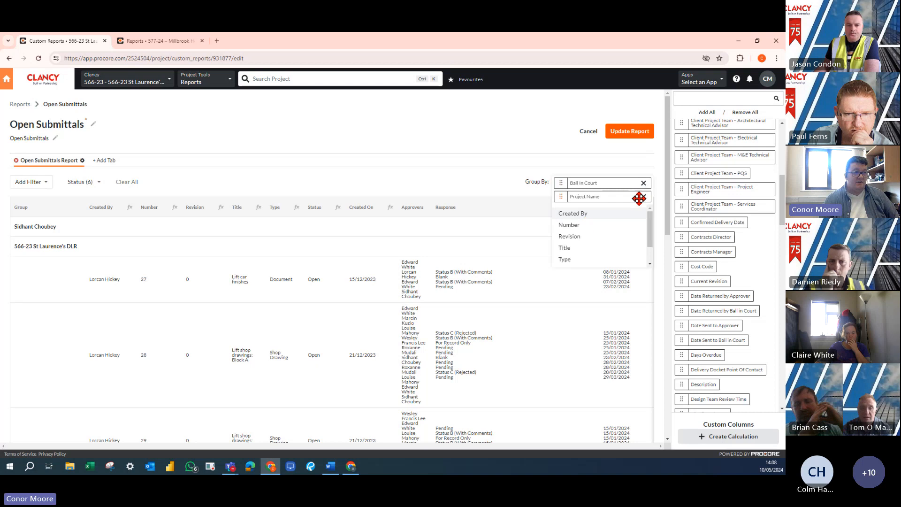
{"action": "left_click", "coordinate": [643, 196]}
{"action": "left_click", "coordinate": [477, 184]}
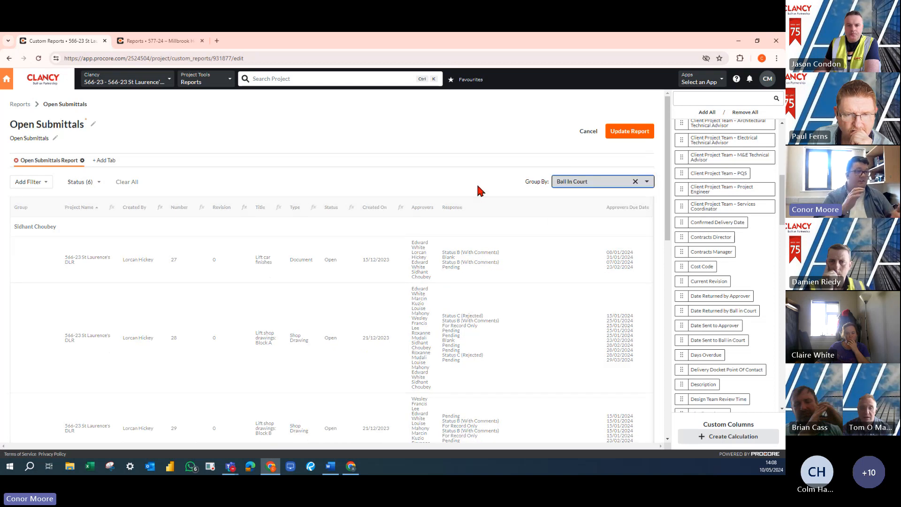
{"action": "left_click", "coordinate": [633, 133]}
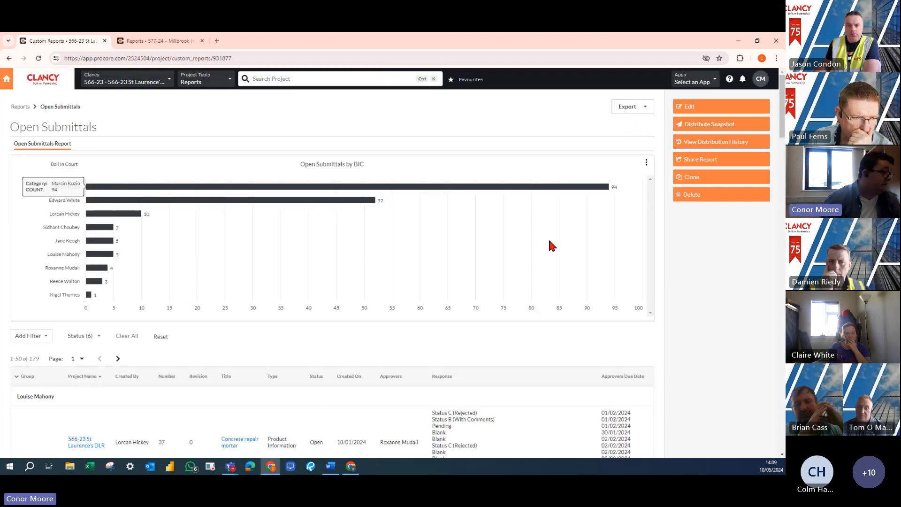
Look over the updated report, then change the Open Submittals by BIC chart to a Donut visual and save it
{"action": "scroll", "coordinate": [292, 327], "scroll_direction": "down", "scroll_amount": 3}
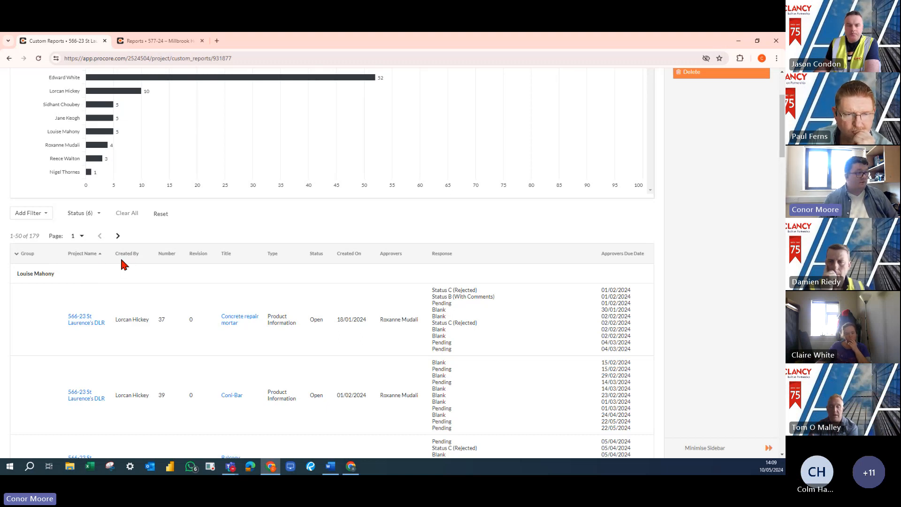
{"action": "scroll", "coordinate": [455, 316], "scroll_direction": "up", "scroll_amount": 3}
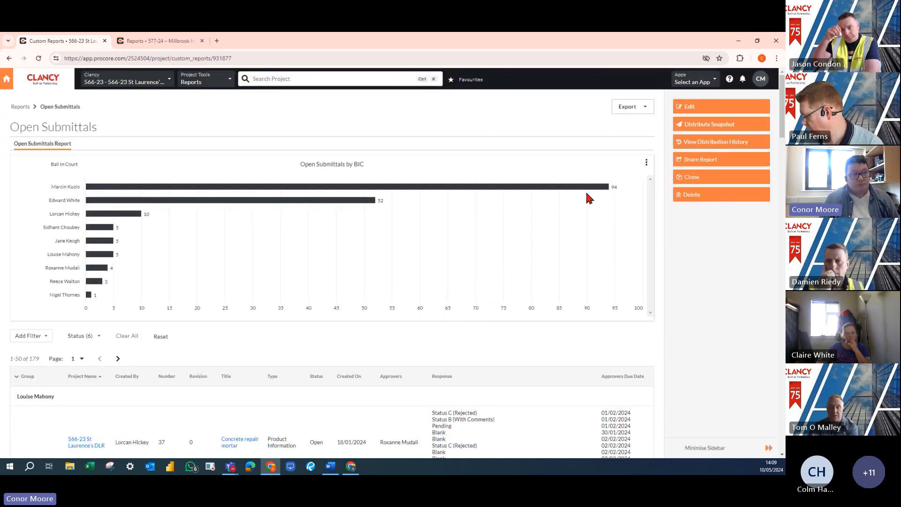
{"action": "left_click", "coordinate": [647, 163]}
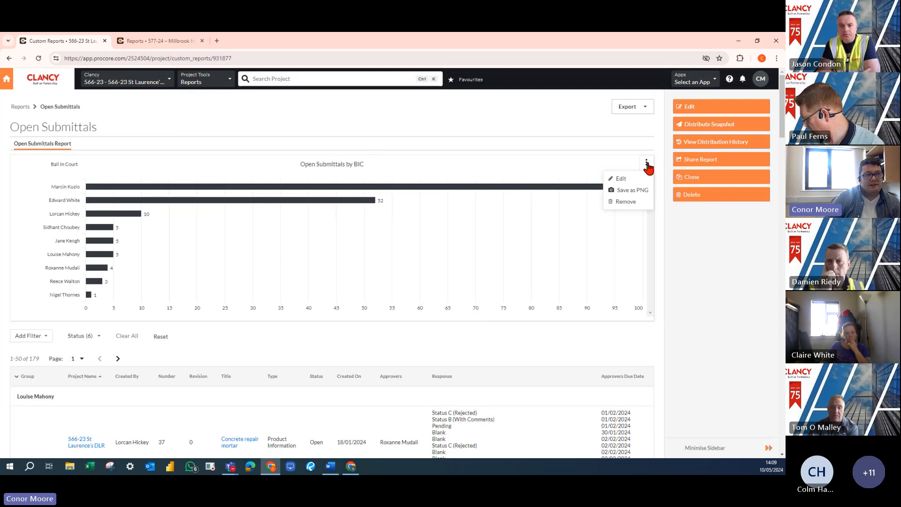
{"action": "left_click", "coordinate": [636, 178]}
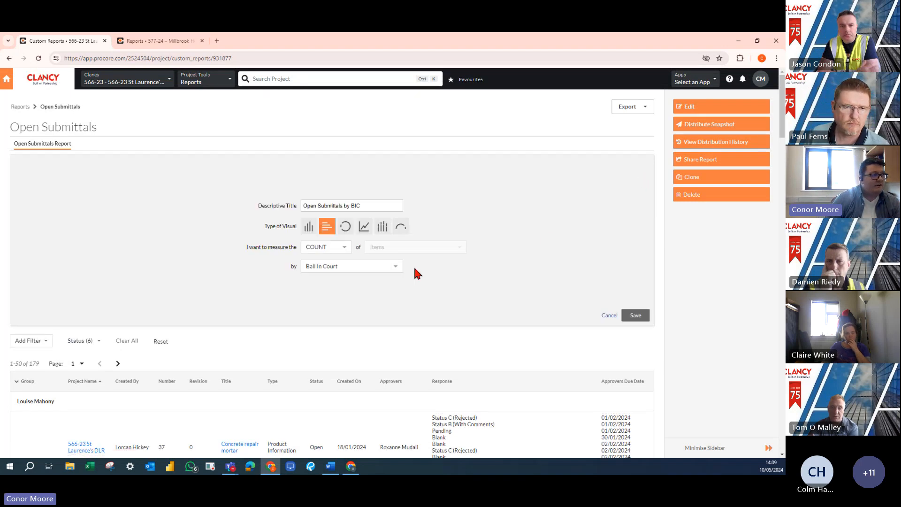
{"action": "left_click", "coordinate": [345, 229]}
{"action": "left_click", "coordinate": [637, 316]}
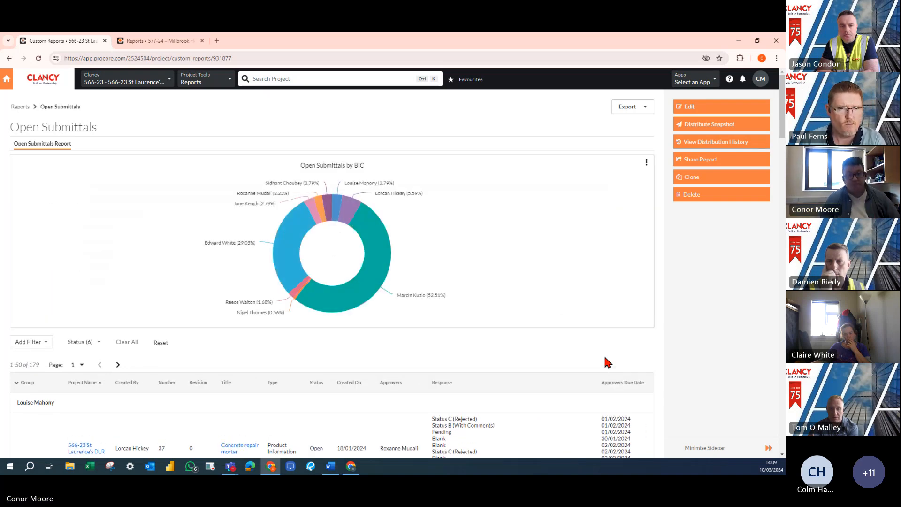
Check which export formats are offered for the Open Submittals report
{"action": "left_click", "coordinate": [642, 110]}
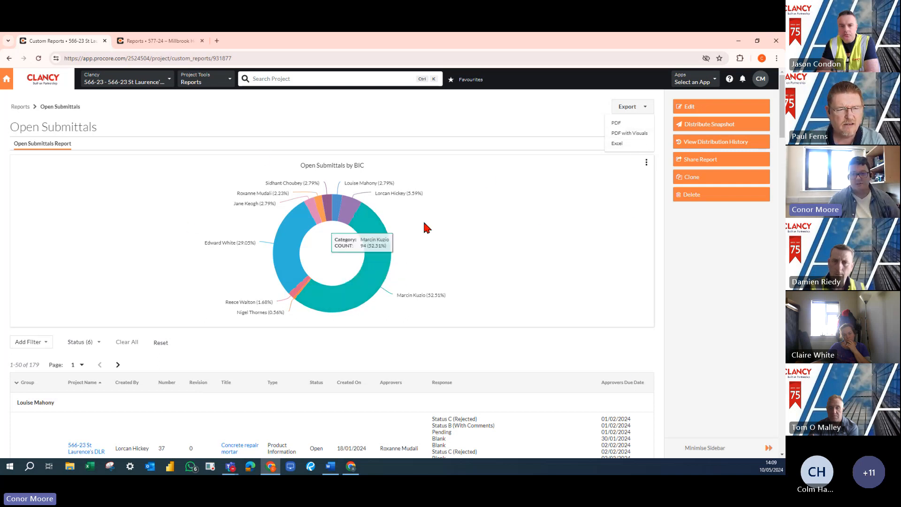
{"action": "left_click", "coordinate": [559, 125]}
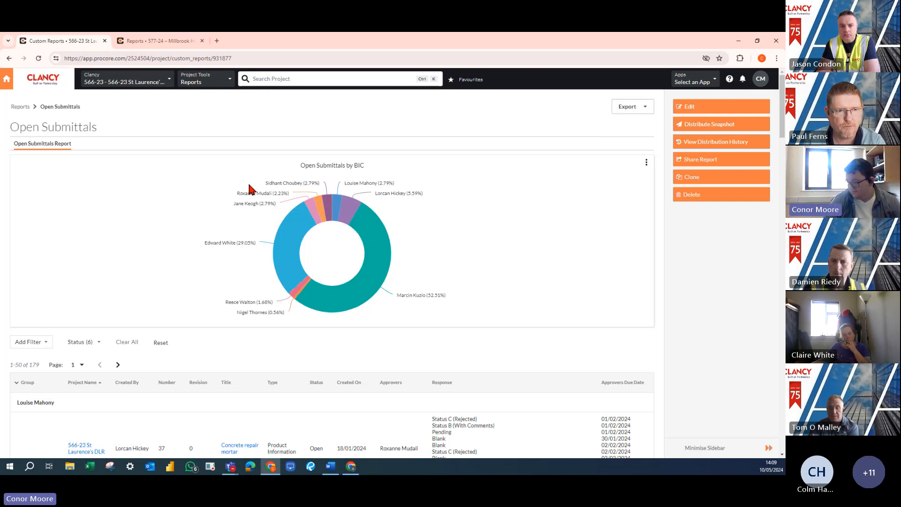
Switch to the Millbrook project's reports and start a new custom report based on the Drawings data set
{"action": "left_click", "coordinate": [169, 39]}
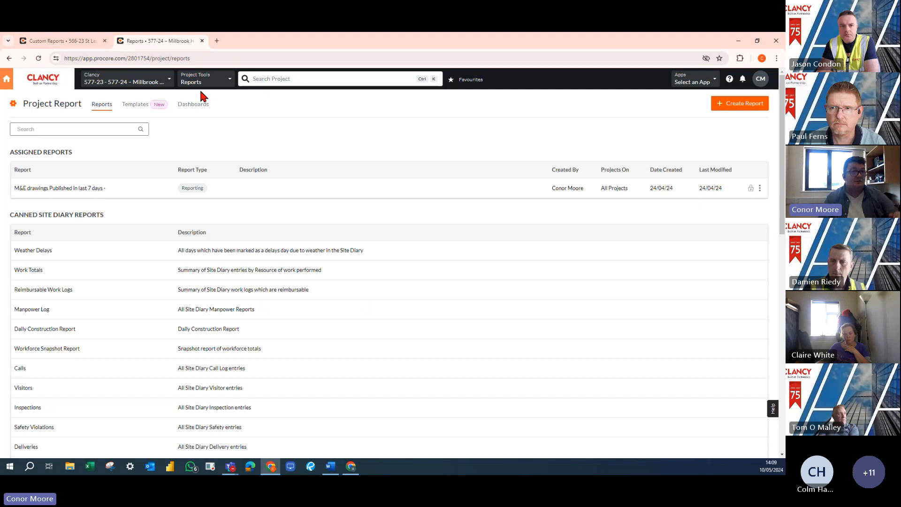
{"action": "left_click", "coordinate": [734, 105]}
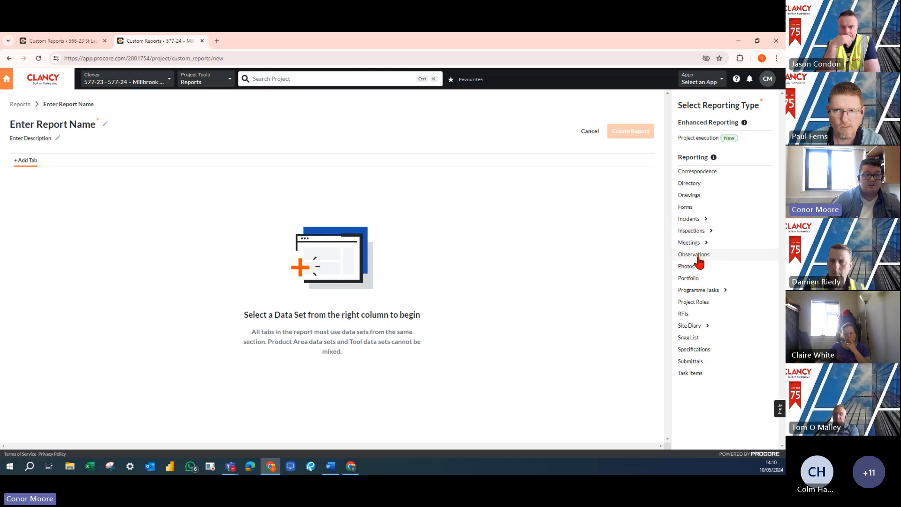
{"action": "left_click", "coordinate": [701, 197]}
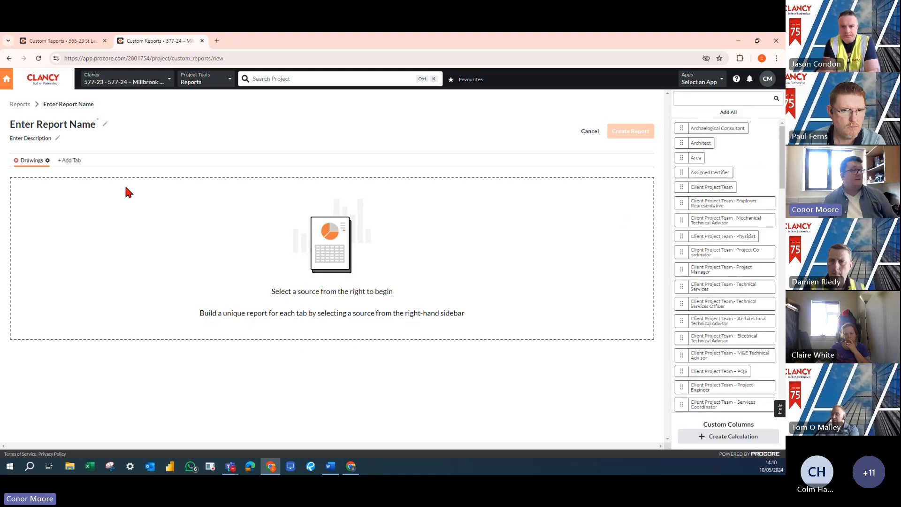
Enter "Drawings Published in the last month" as both the name and the description of the new report
{"action": "left_click", "coordinate": [59, 125]}
{"action": "right_click", "coordinate": [36, 129]}
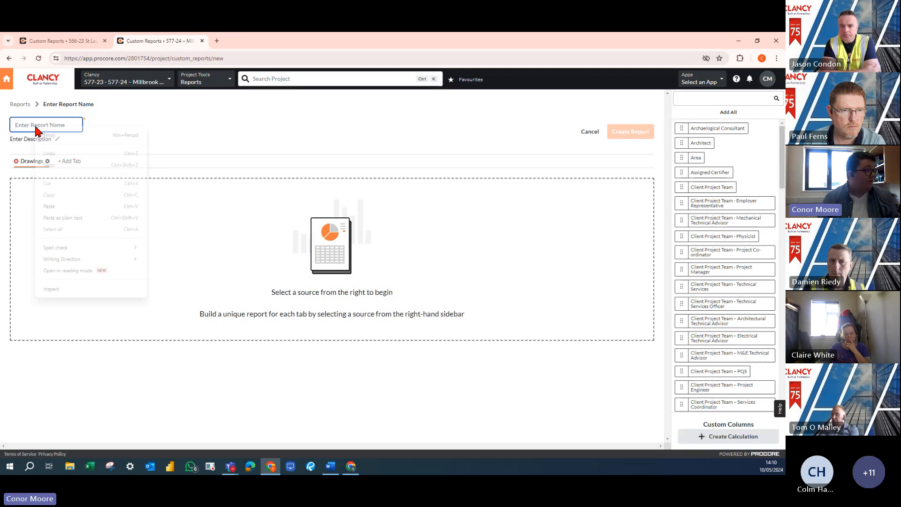
{"action": "left_click", "coordinate": [56, 206]}
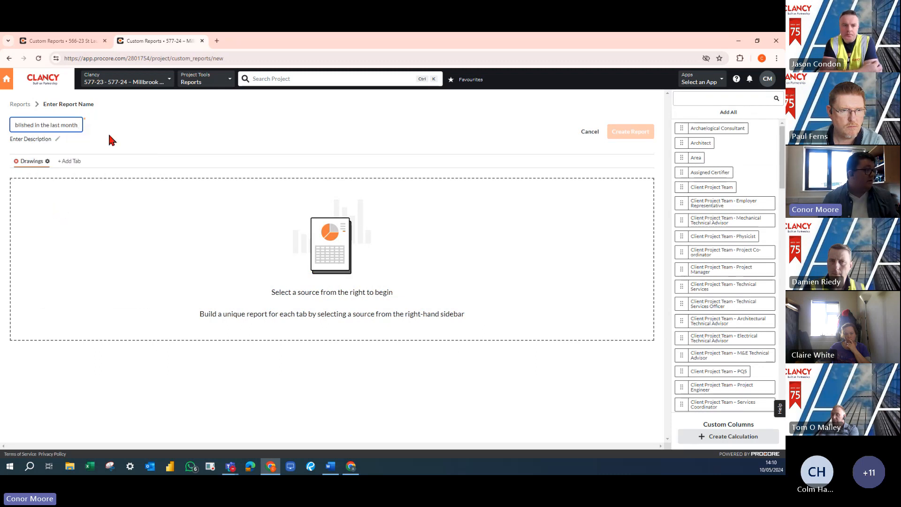
{"action": "left_click", "coordinate": [109, 136]}
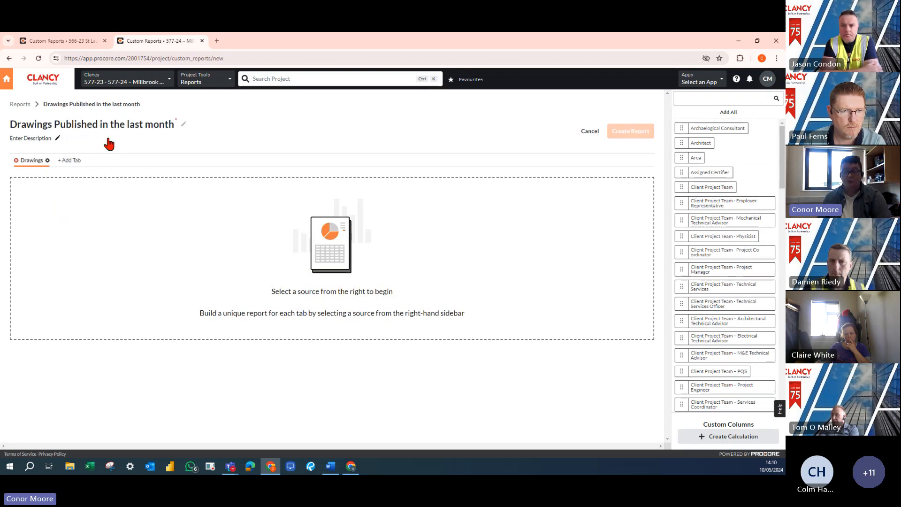
{"action": "left_click", "coordinate": [25, 139]}
{"action": "right_click", "coordinate": [27, 142]}
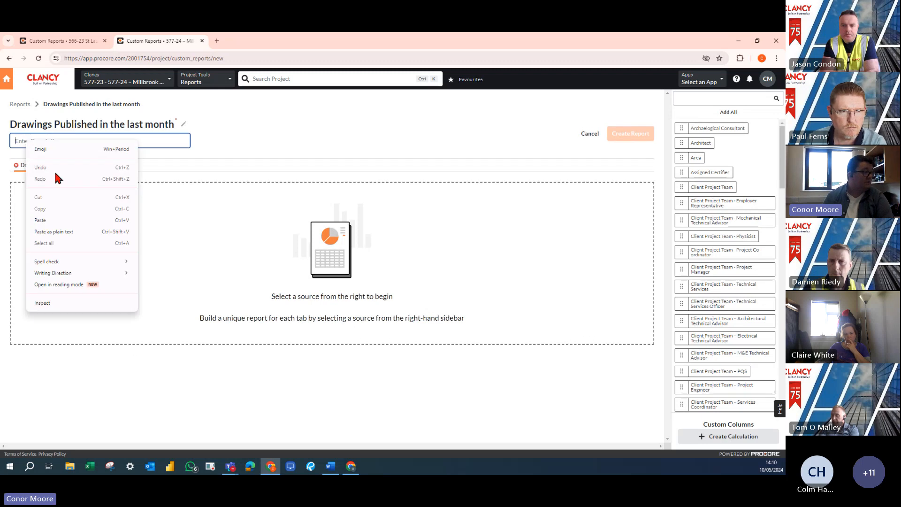
{"action": "left_click", "coordinate": [40, 220]}
{"action": "left_click", "coordinate": [302, 141]}
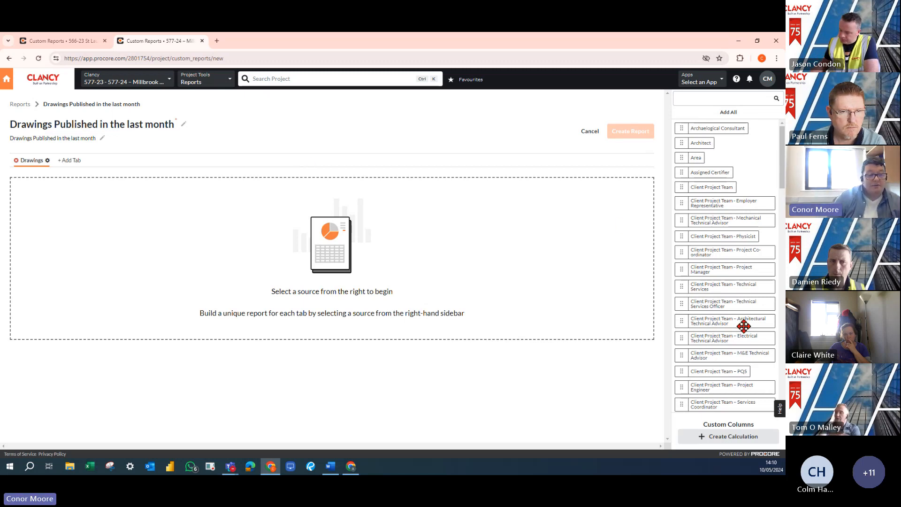
Add the Drawing No. column to the report, with Drawing Title and Discipline placed ahead of it
{"action": "scroll", "coordinate": [739, 326], "scroll_direction": "down", "scroll_amount": 3}
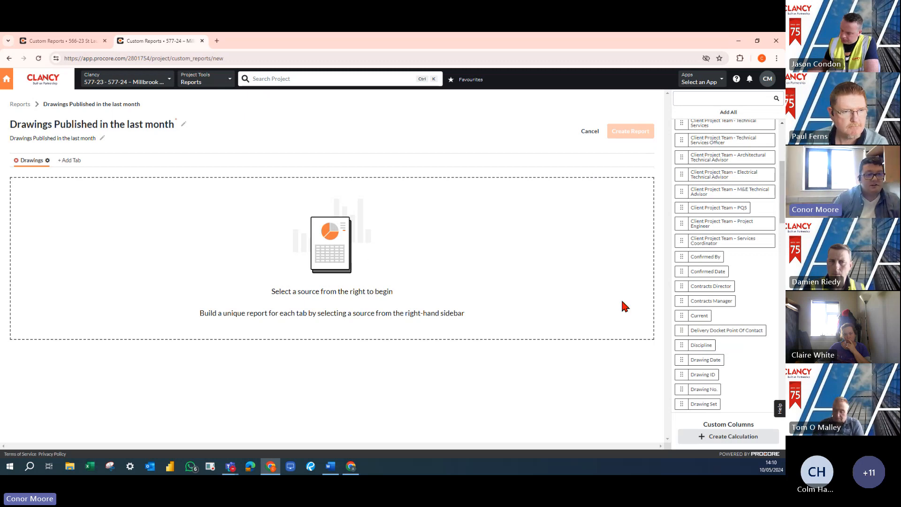
{"action": "scroll", "coordinate": [719, 320], "scroll_direction": "down", "scroll_amount": 1}
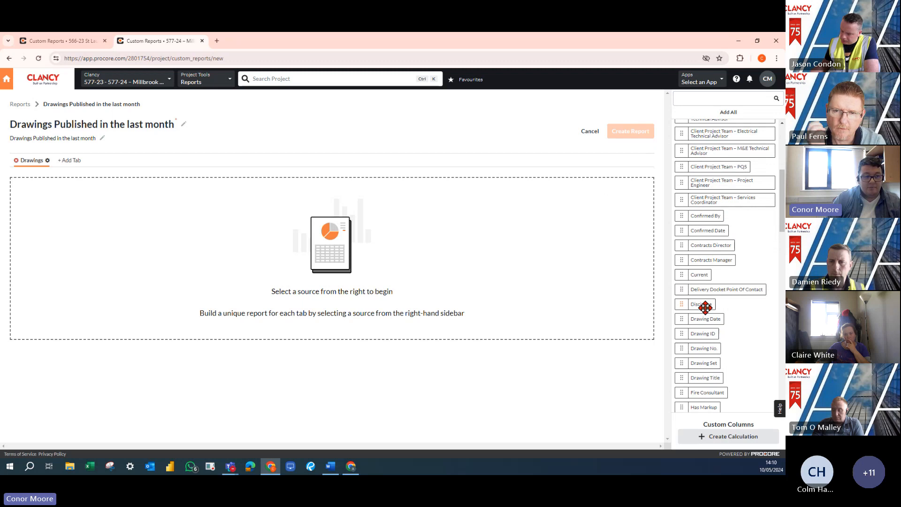
{"action": "left_click_drag", "start_coordinate": [709, 349], "coordinate": [225, 241]}
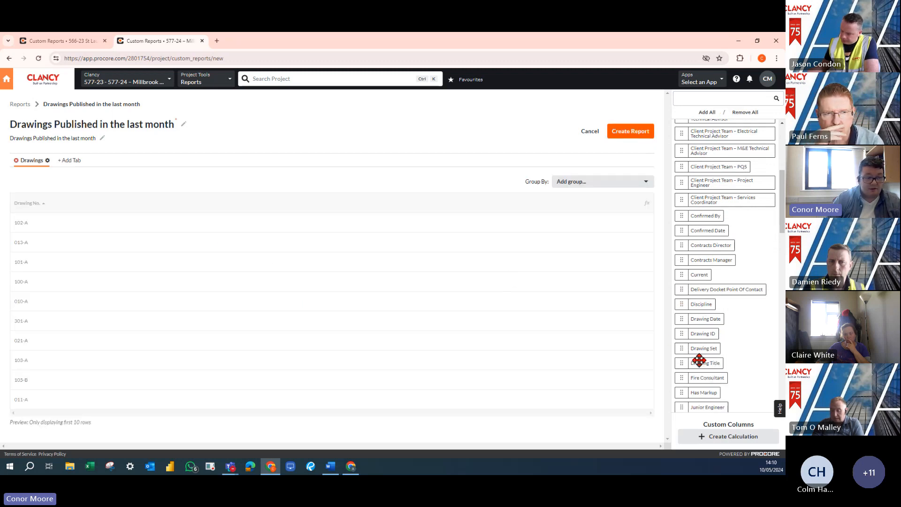
{"action": "mouse_move", "coordinate": [702, 364]}
{"action": "left_mouse_down"}
{"action": "mouse_move", "coordinate": [269, 179]}
{"action": "mouse_move", "coordinate": [257, 211]}
{"action": "mouse_move", "coordinate": [353, 217]}
{"action": "left_mouse_up"}
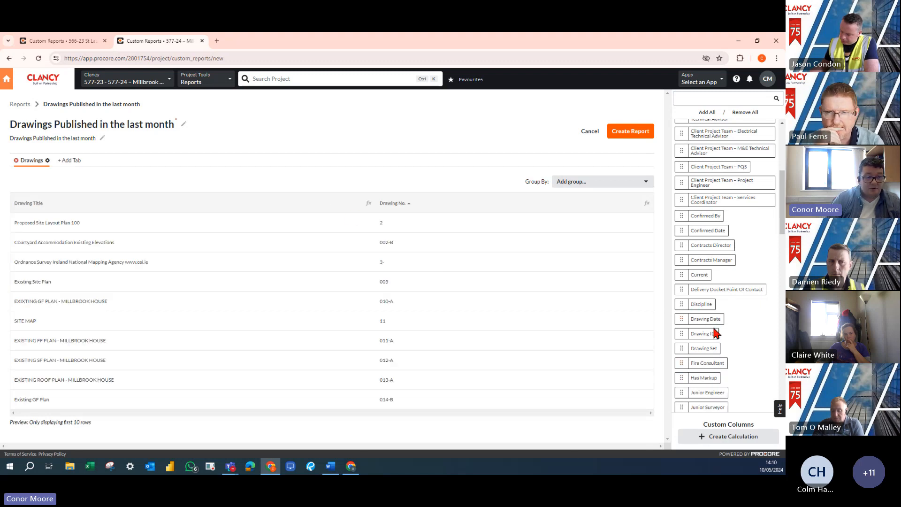
{"action": "mouse_move", "coordinate": [702, 307]}
{"action": "left_mouse_down"}
{"action": "mouse_move", "coordinate": [607, 284]}
{"action": "mouse_move", "coordinate": [485, 217]}
{"action": "mouse_move", "coordinate": [501, 212]}
{"action": "left_mouse_up"}
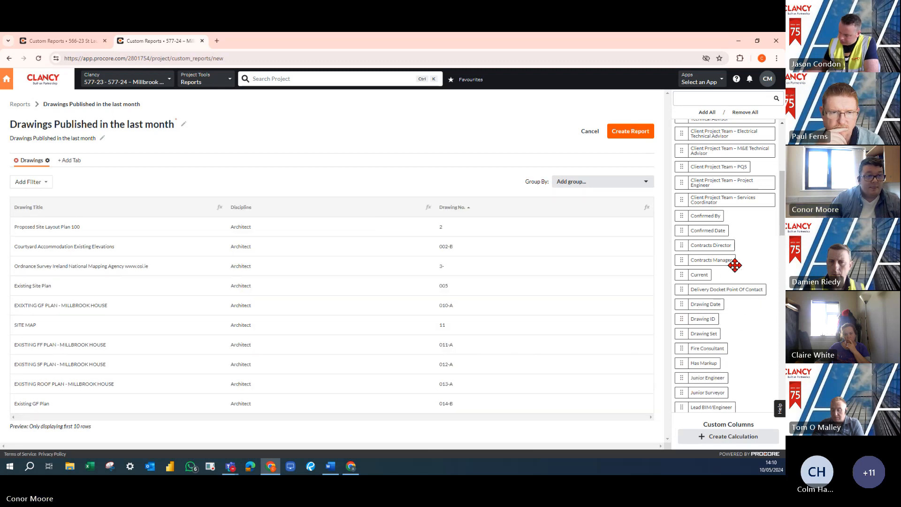
Find the Current field among the available columns and add it to the report after Drawing No
{"action": "scroll", "coordinate": [737, 367], "scroll_direction": "down", "scroll_amount": 2}
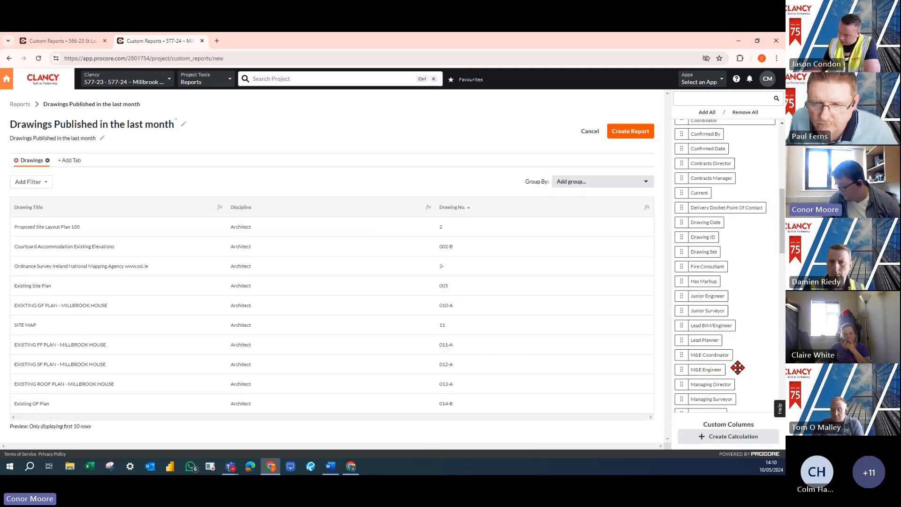
{"action": "scroll", "coordinate": [736, 366], "scroll_direction": "down", "scroll_amount": 2}
{"action": "scroll", "coordinate": [734, 362], "scroll_direction": "up", "scroll_amount": 3}
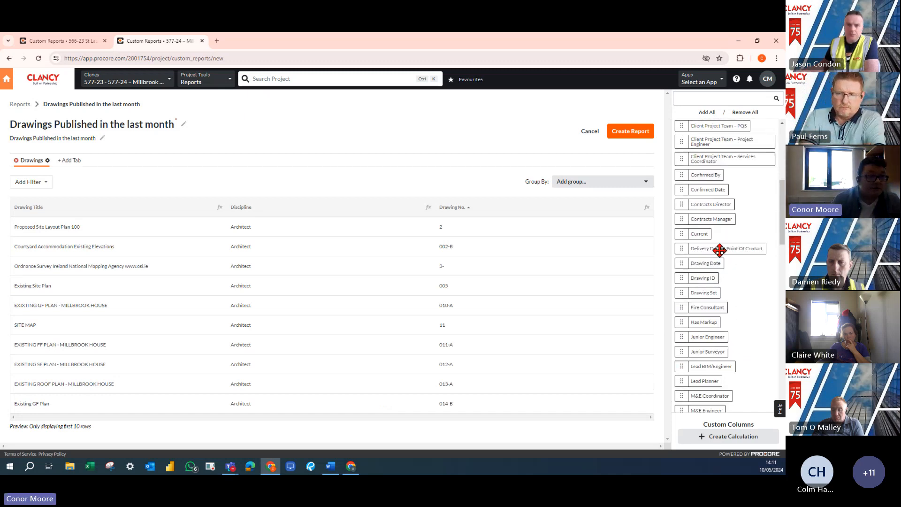
{"action": "left_click_drag", "start_coordinate": [704, 238], "coordinate": [569, 209]}
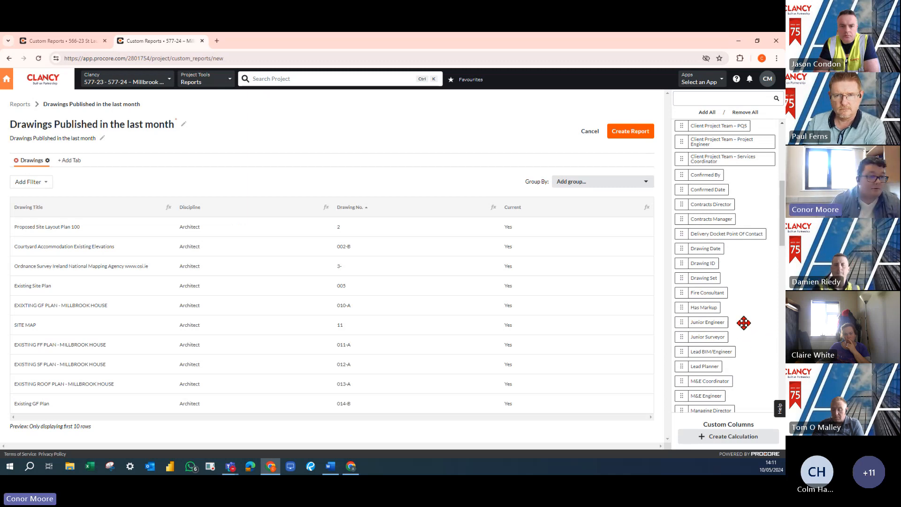
Add the Published Date and Published By columns to the end of the report
{"action": "scroll", "coordinate": [742, 324], "scroll_direction": "down", "scroll_amount": 3}
{"action": "scroll", "coordinate": [726, 328], "scroll_direction": "down", "scroll_amount": 2}
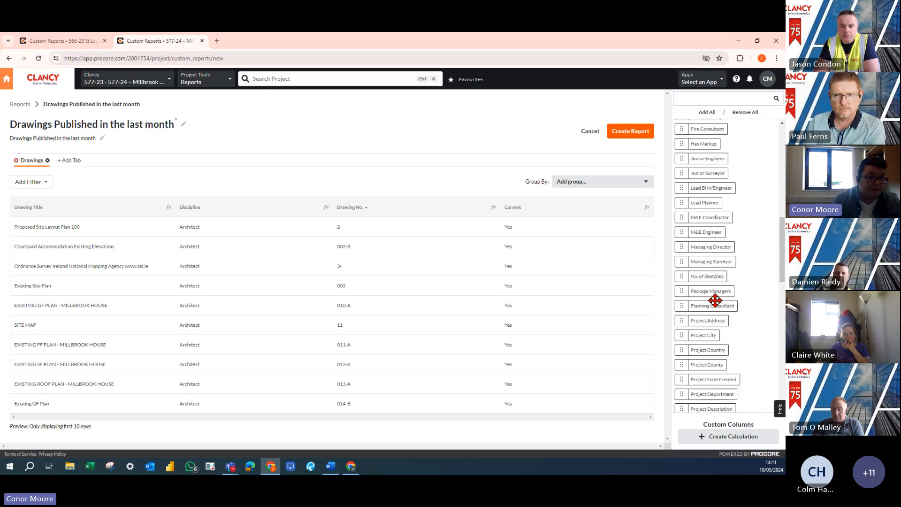
{"action": "scroll", "coordinate": [711, 335], "scroll_direction": "down", "scroll_amount": 7}
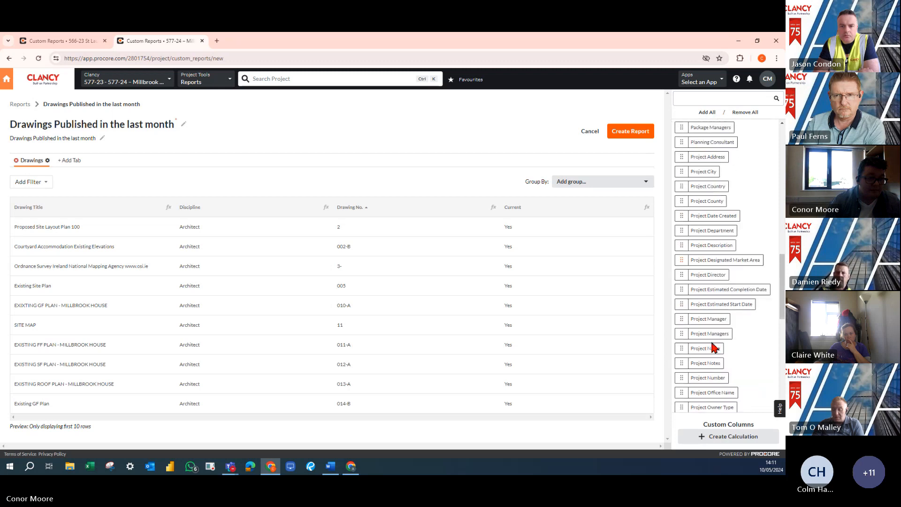
{"action": "scroll", "coordinate": [712, 342], "scroll_direction": "down", "scroll_amount": 4}
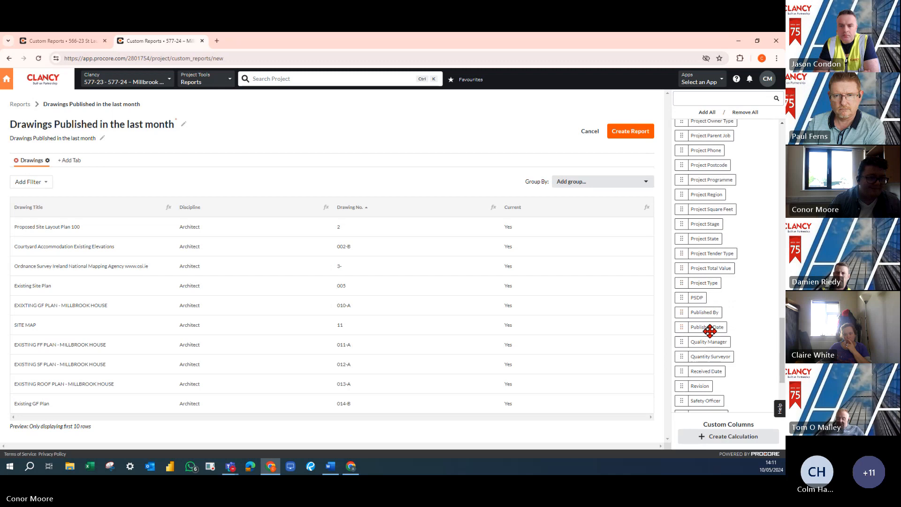
{"action": "left_click_drag", "start_coordinate": [709, 327], "coordinate": [601, 209]}
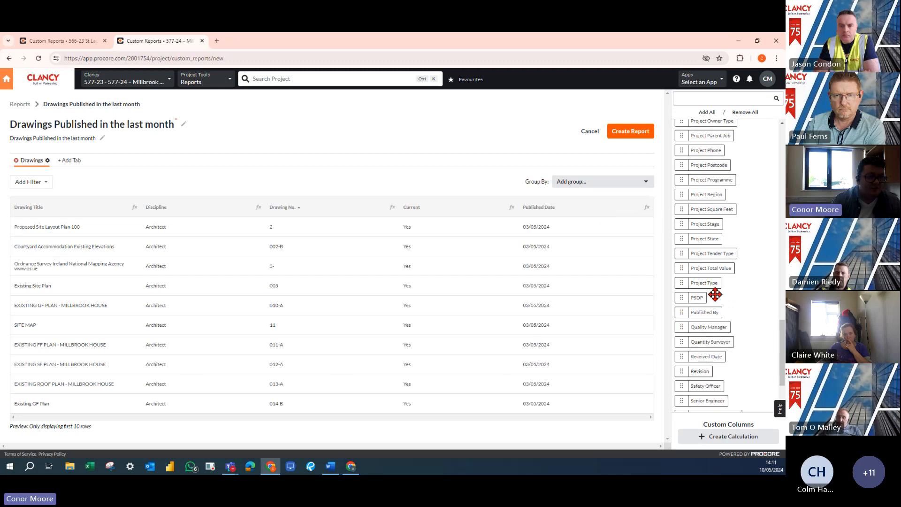
{"action": "left_click_drag", "start_coordinate": [711, 312], "coordinate": [638, 211]}
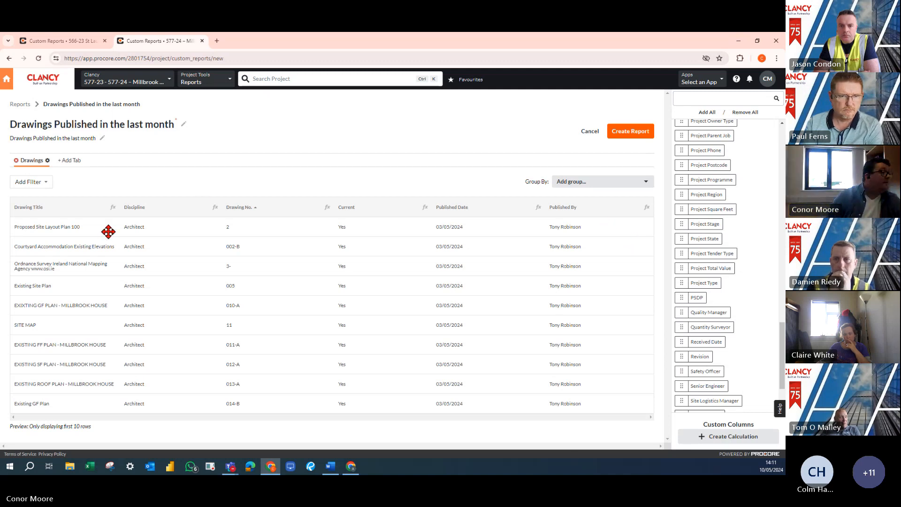
Sort the report by Drawing Title and group its rows by Discipline
{"action": "left_click", "coordinate": [36, 209]}
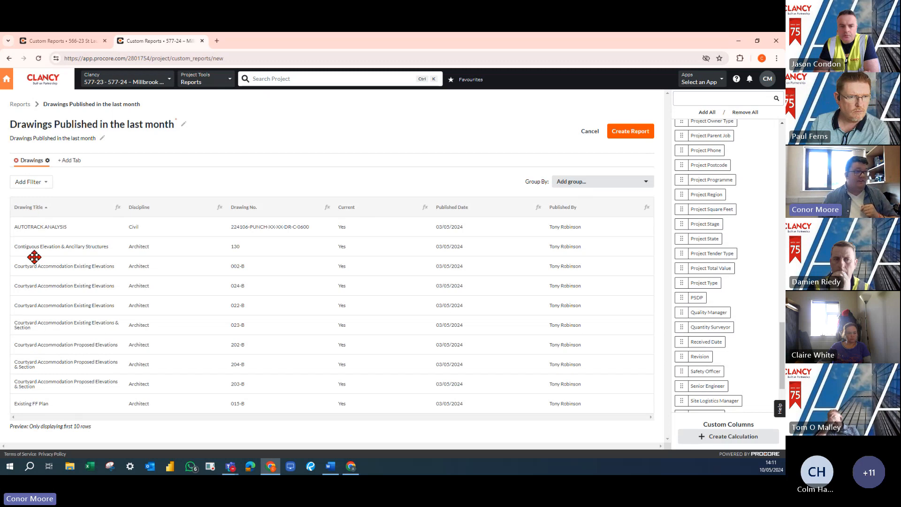
{"action": "left_click", "coordinate": [605, 183]}
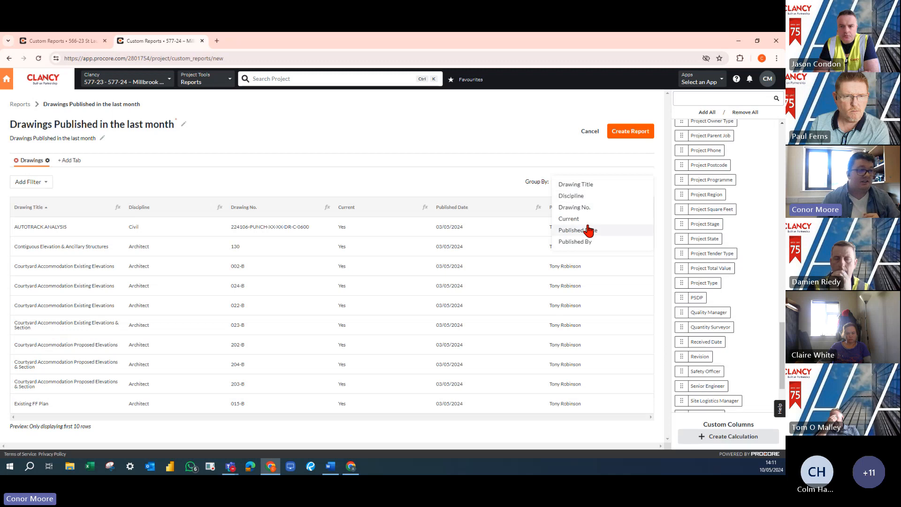
{"action": "left_click", "coordinate": [584, 196]}
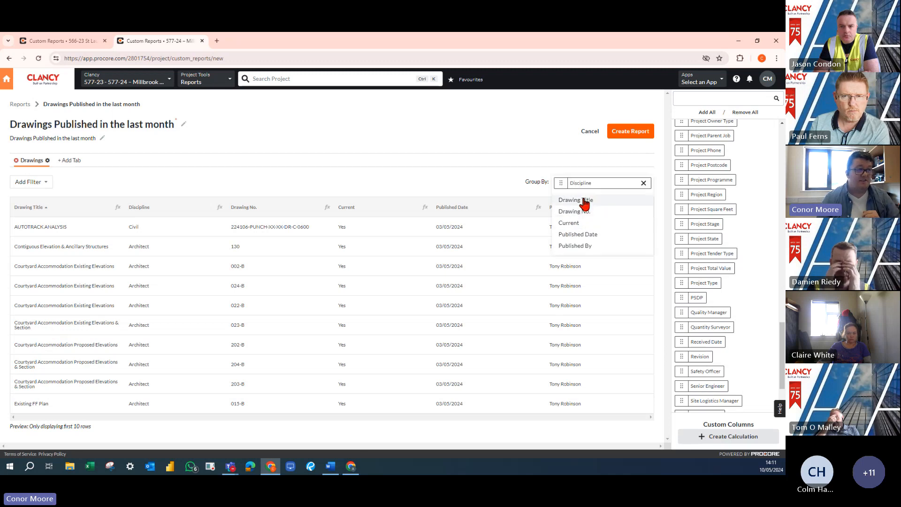
{"action": "left_click", "coordinate": [474, 193]}
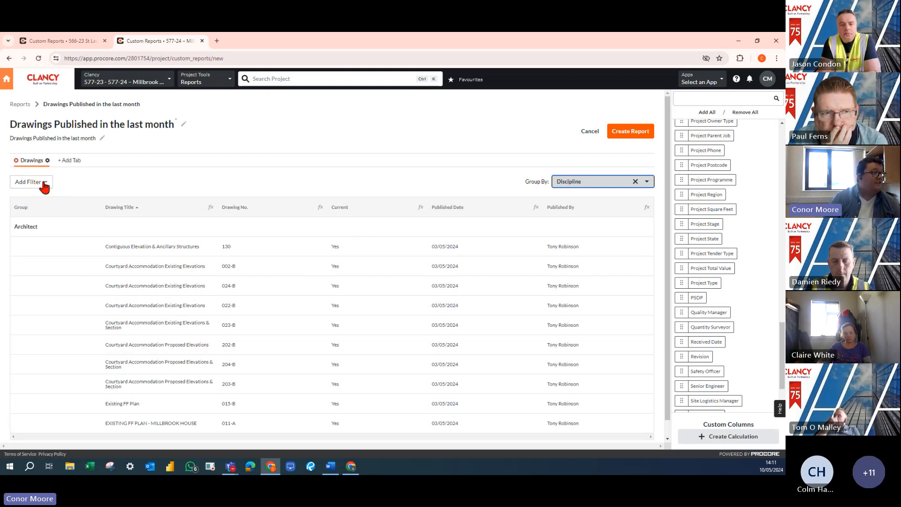
Add a Published Date filter to the report and set it to Last 30 Days
{"action": "left_click", "coordinate": [44, 187]}
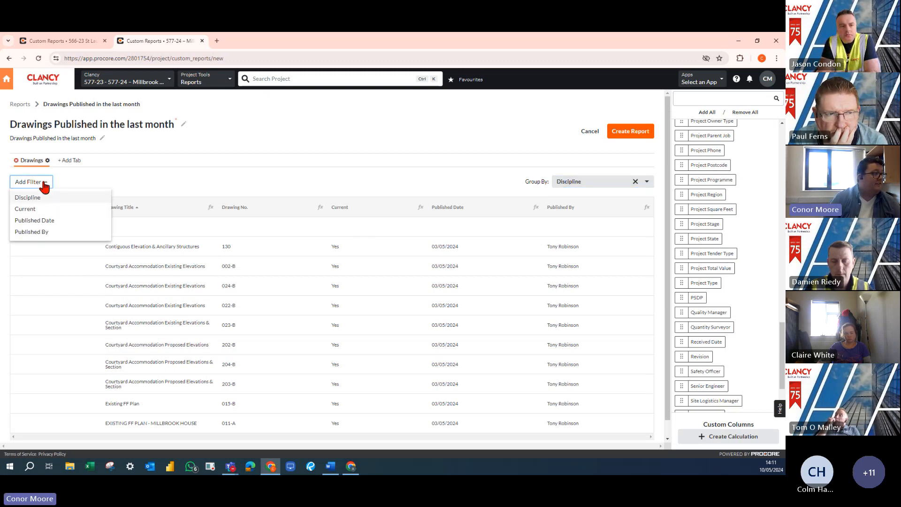
{"action": "left_click", "coordinate": [46, 221]}
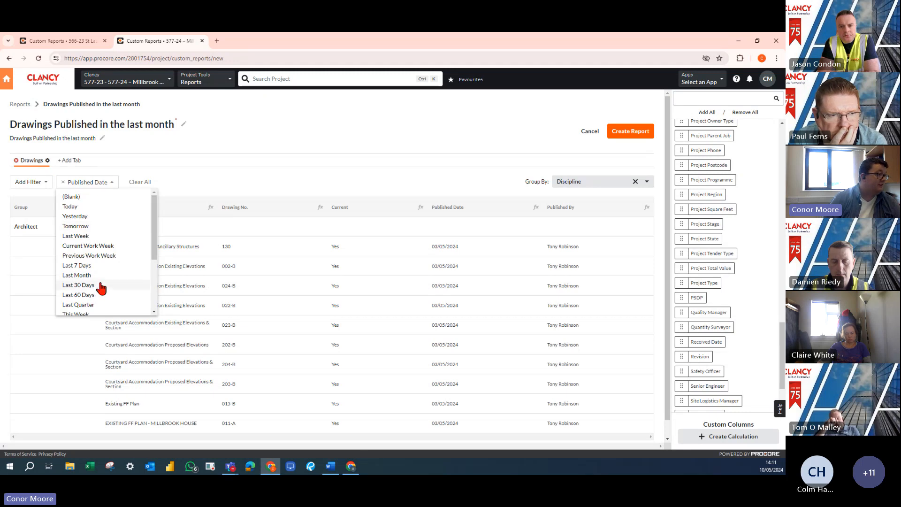
{"action": "left_click", "coordinate": [85, 277]}
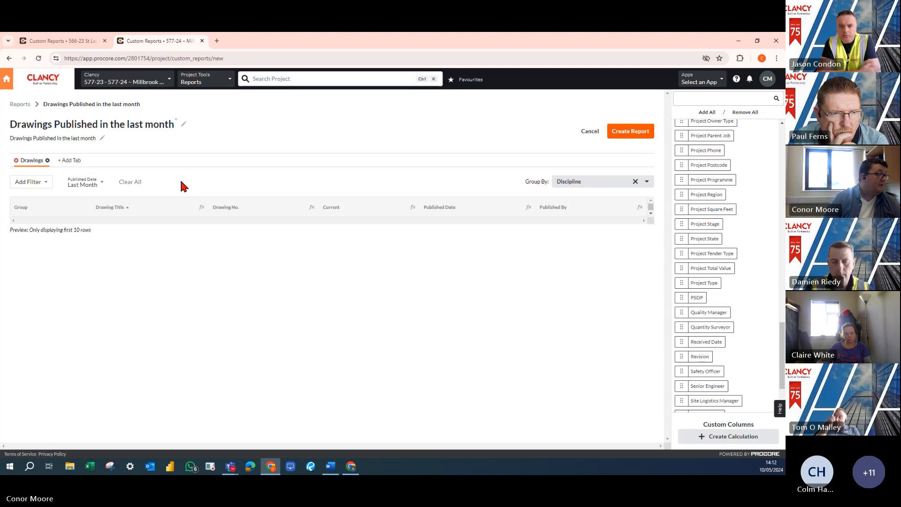
{"action": "left_click", "coordinate": [102, 184]}
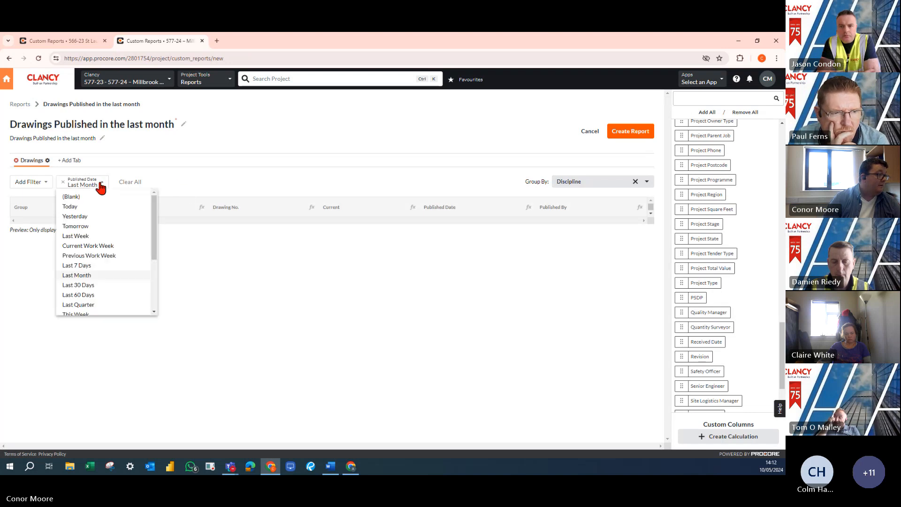
{"action": "left_click", "coordinate": [92, 287]}
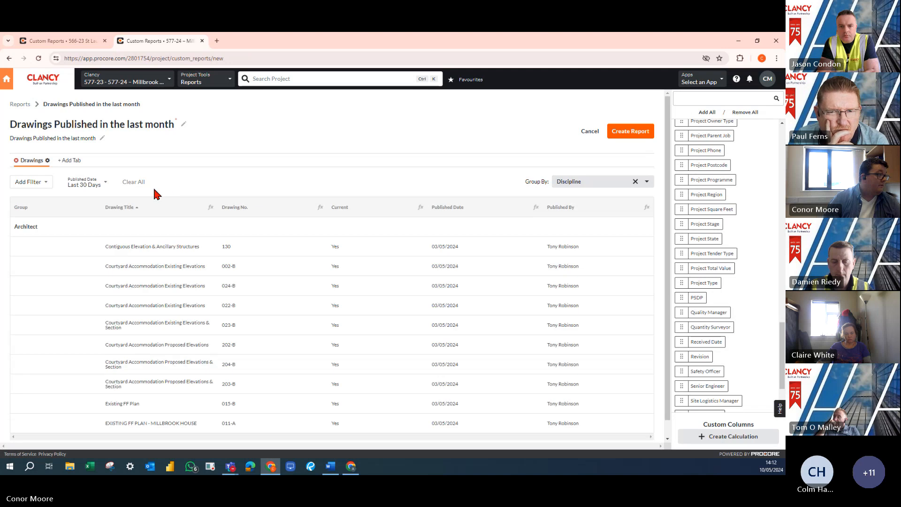
Rename the report as "Drawings Published in the30 days"
{"action": "left_click", "coordinate": [135, 122]}
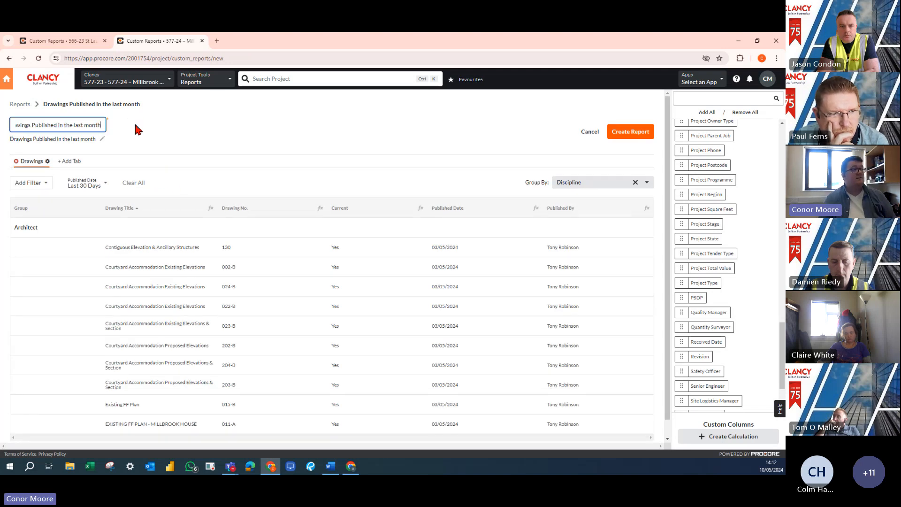
{"action": "double_click", "coordinate": [78, 125]}
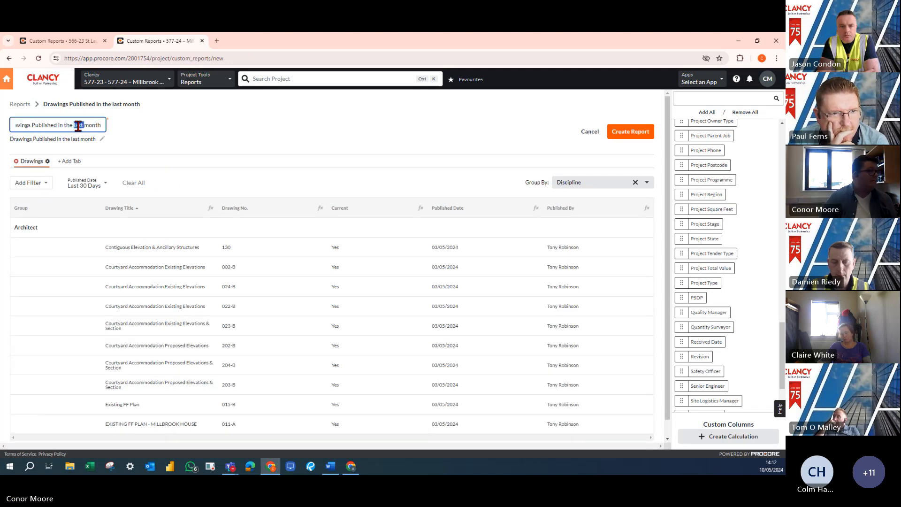
{"action": "left_click_drag", "start_coordinate": [75, 126], "coordinate": [104, 126]}
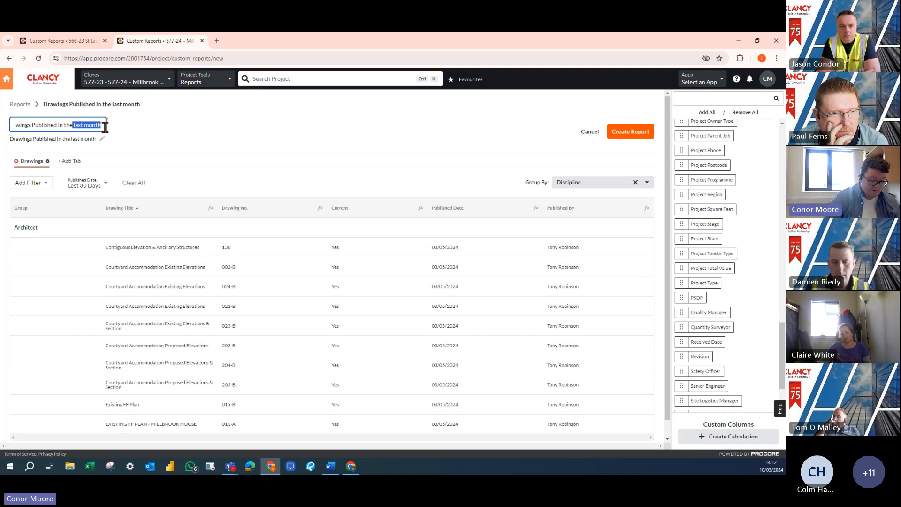
{"action": "type", "text": "30 daysal"}
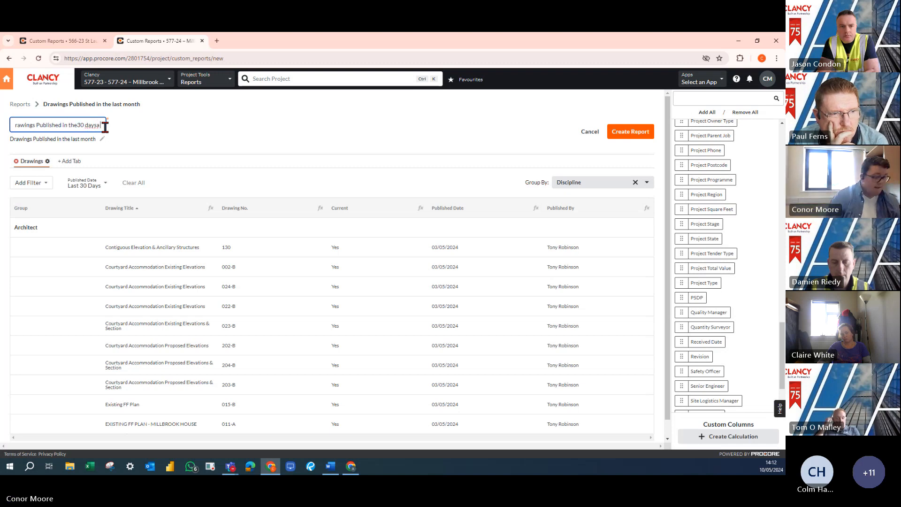
{"action": "key", "text": "BackSpace"}
{"action": "key", "text": "Return"}
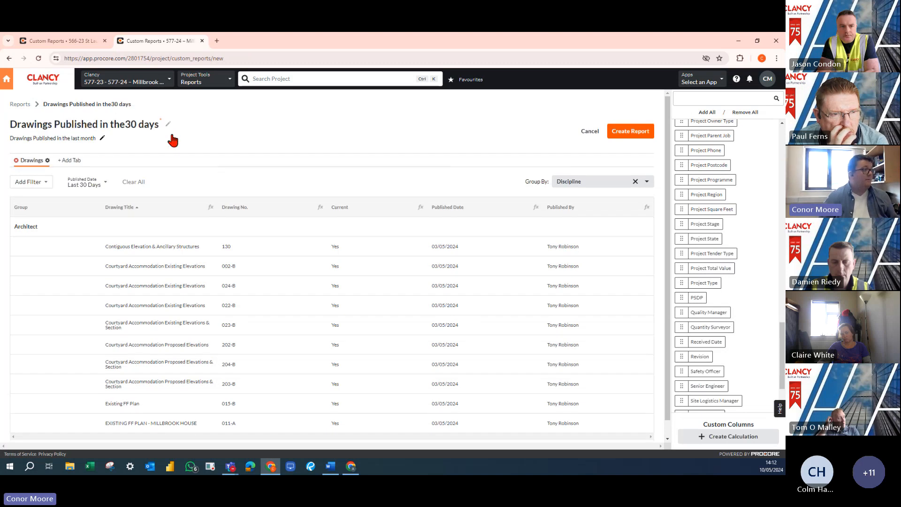
Change the report description to "Drawings Published in the last 30 days" and create the report
{"action": "left_click", "coordinate": [114, 138]}
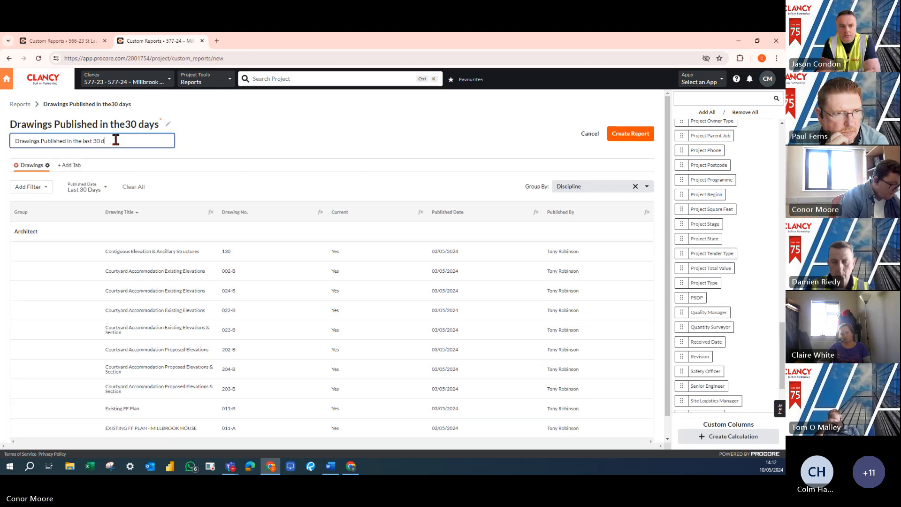
{"action": "left_click", "coordinate": [184, 140]}
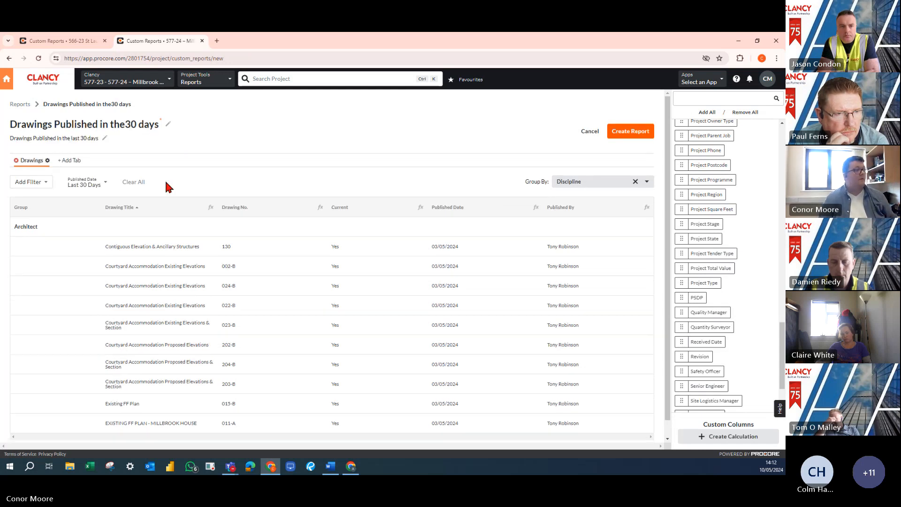
{"action": "left_click", "coordinate": [630, 131]}
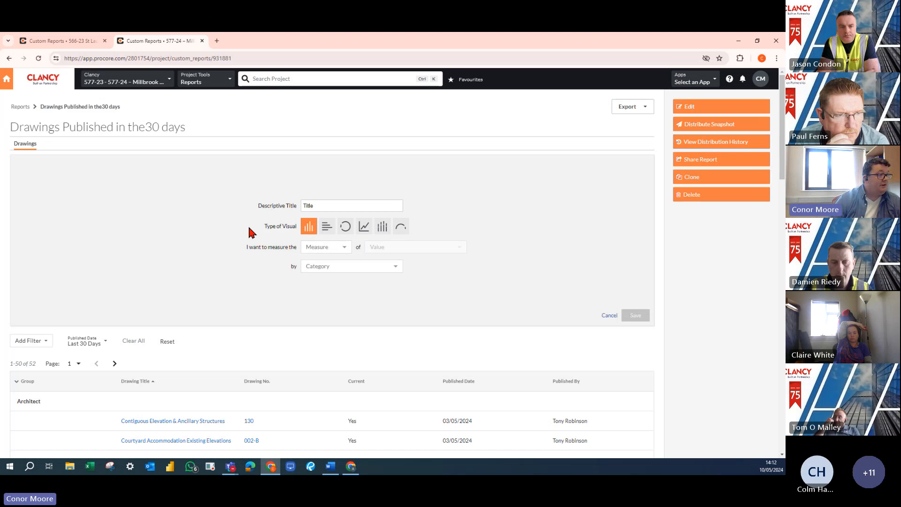
Set the visual's descriptive title to "Drawings Published in the last 30days"
{"action": "double_click", "coordinate": [318, 205]}
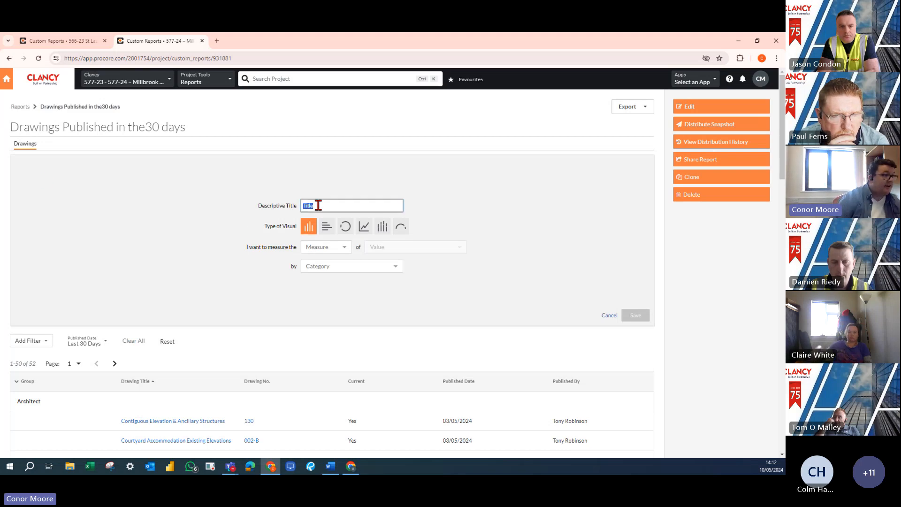
{"action": "type", "text": "Drawings Published in the last month"}
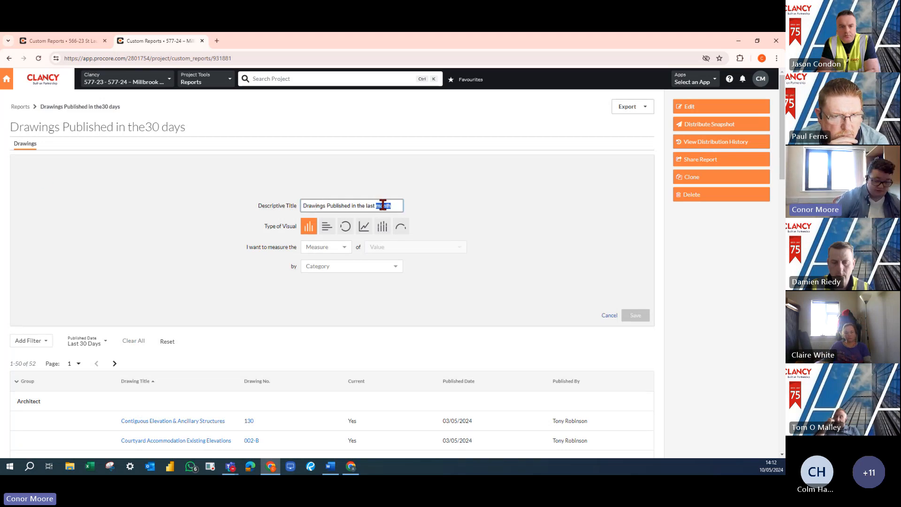
{"action": "type", "text": "30 day"}
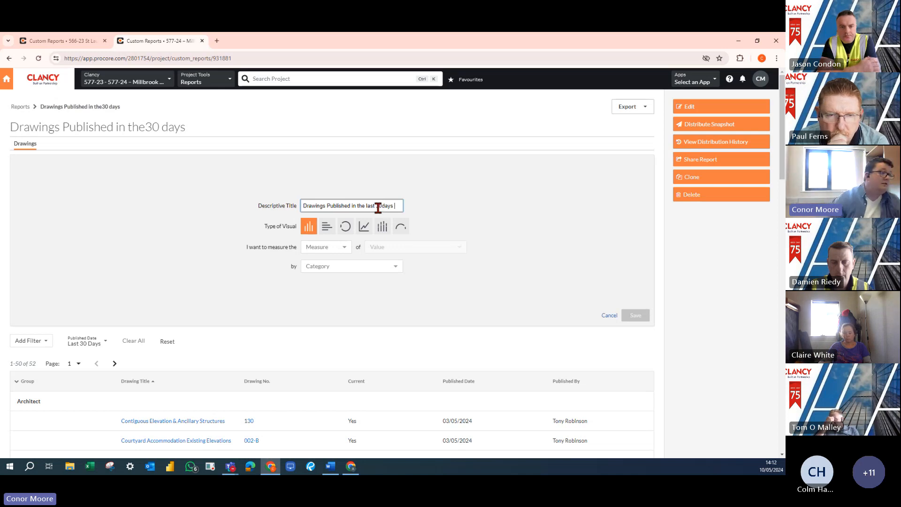
Configure the visual as a horizontal bar chart measuring COUNT of items by Discipline and save it
{"action": "left_click", "coordinate": [336, 247]}
{"action": "left_click", "coordinate": [331, 259]}
{"action": "left_click", "coordinate": [340, 266]}
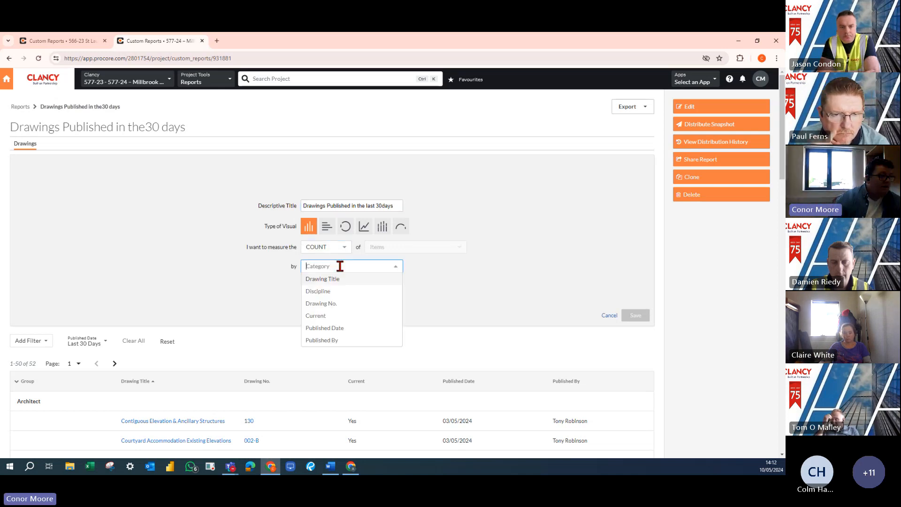
{"action": "left_click", "coordinate": [332, 291]}
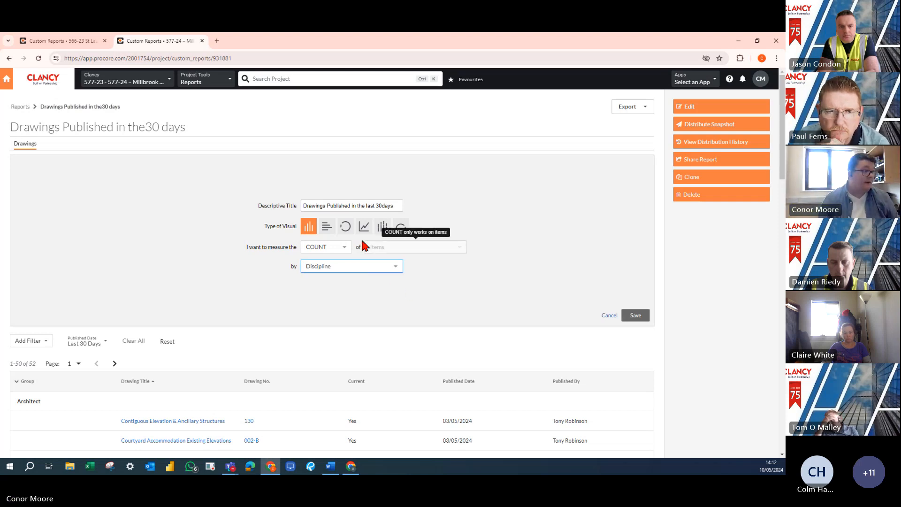
{"action": "left_click", "coordinate": [327, 226]}
{"action": "left_click", "coordinate": [635, 315]}
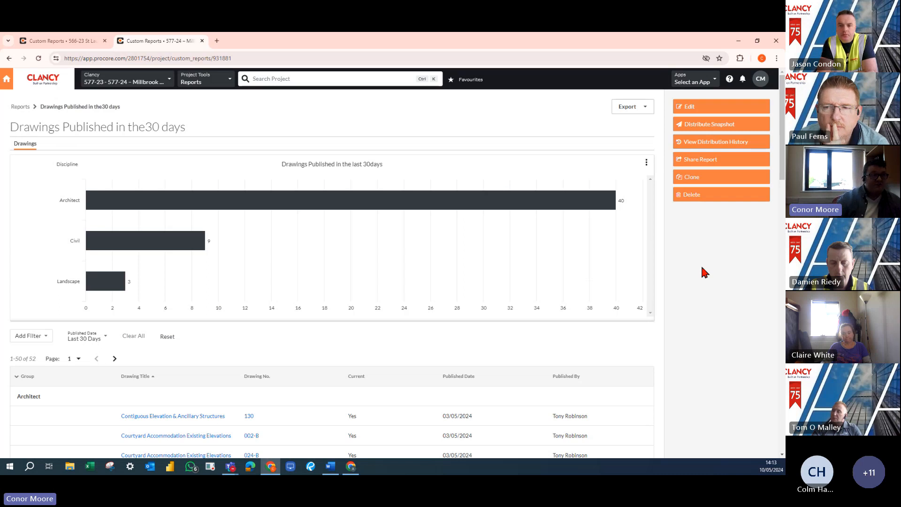
Return to the project reports list and share the custom drawings report with two people from the project directory
{"action": "left_click", "coordinate": [20, 107]}
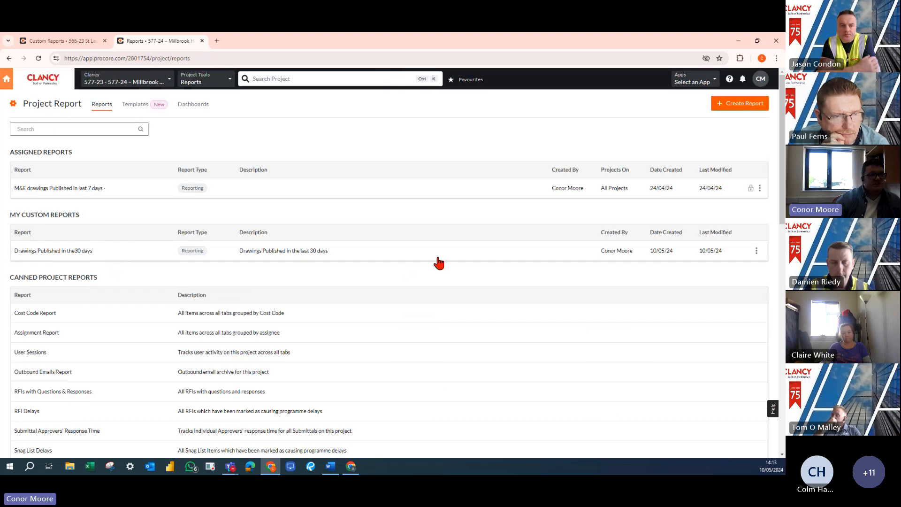
{"action": "left_click", "coordinate": [755, 251]}
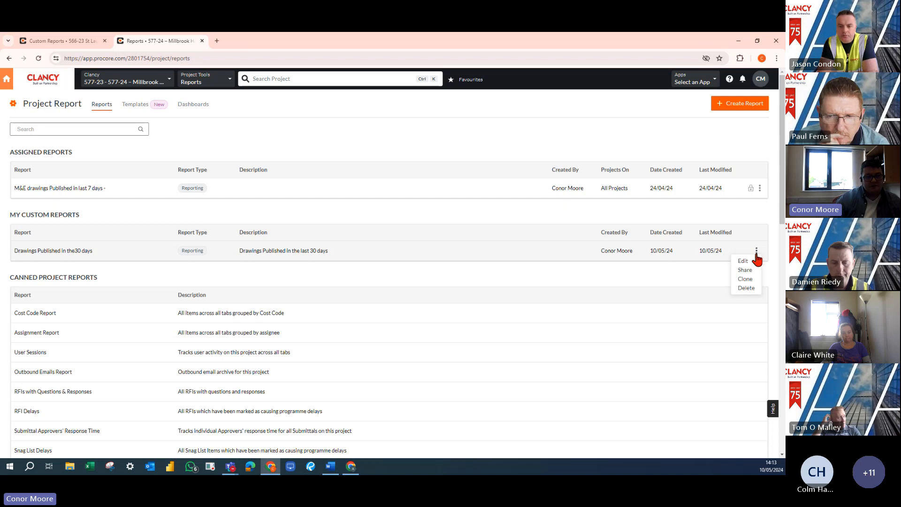
{"action": "left_click", "coordinate": [751, 272]}
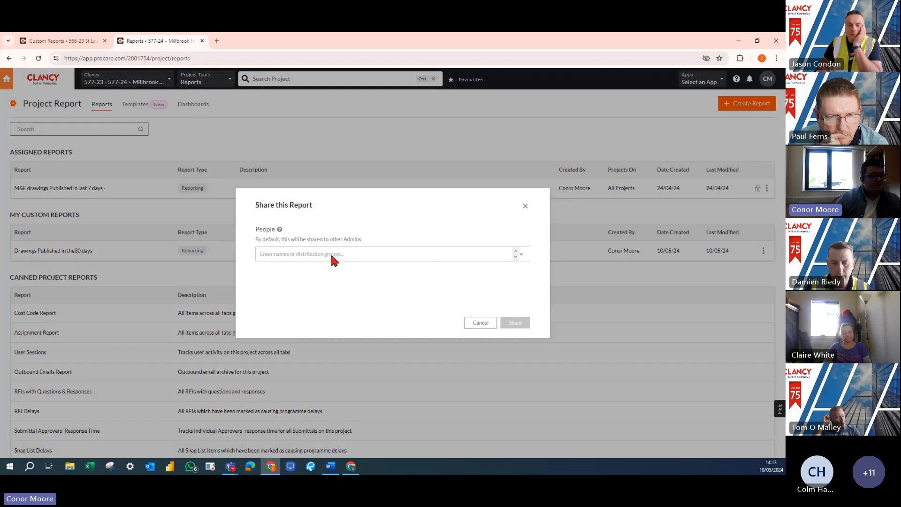
{"action": "left_click", "coordinate": [331, 253]}
{"action": "left_click", "coordinate": [333, 270]}
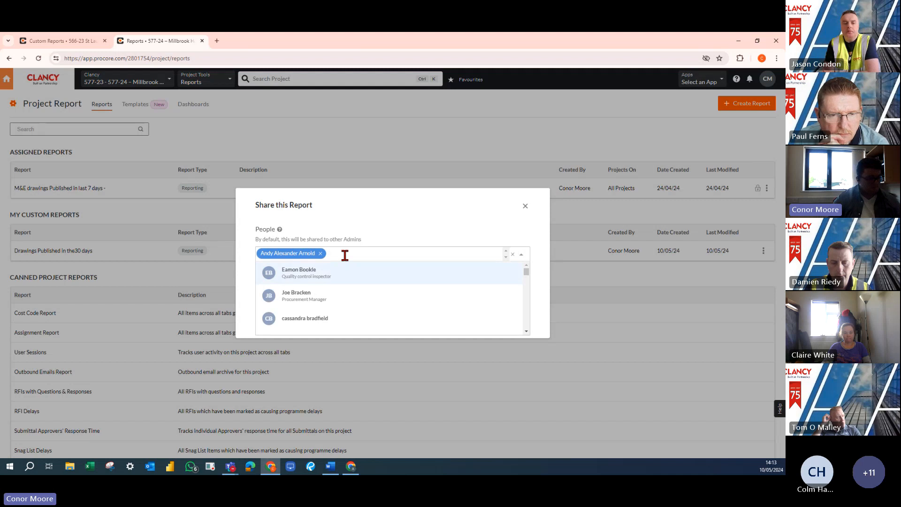
{"action": "type", "text": "bri"}
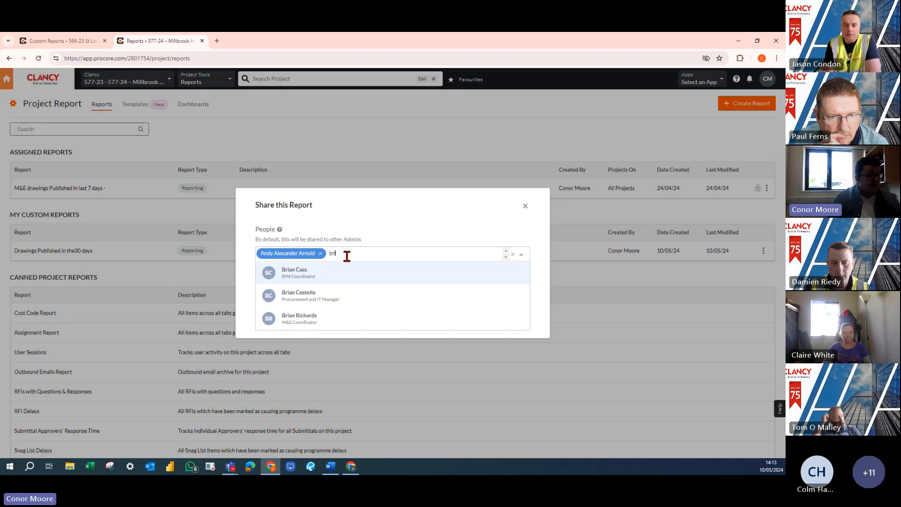
{"action": "left_click", "coordinate": [329, 273]}
{"action": "left_click", "coordinate": [395, 240]}
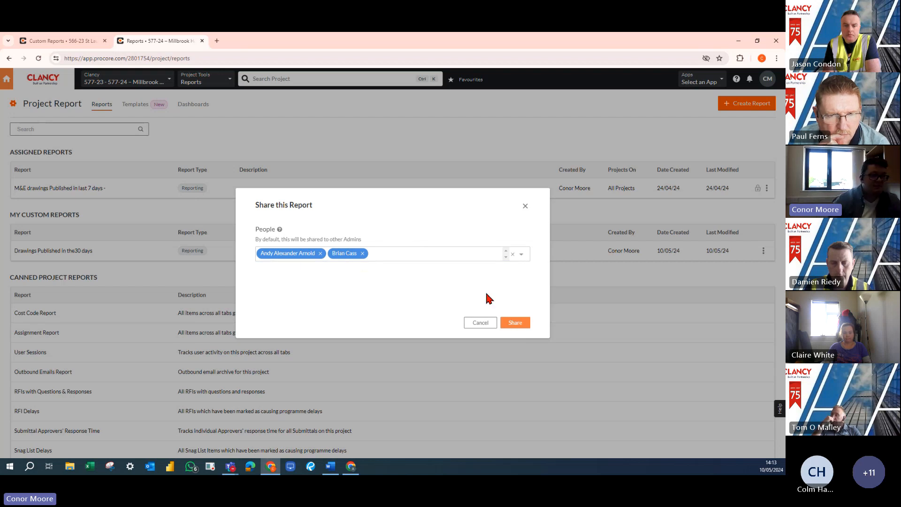
{"action": "left_click", "coordinate": [520, 327]}
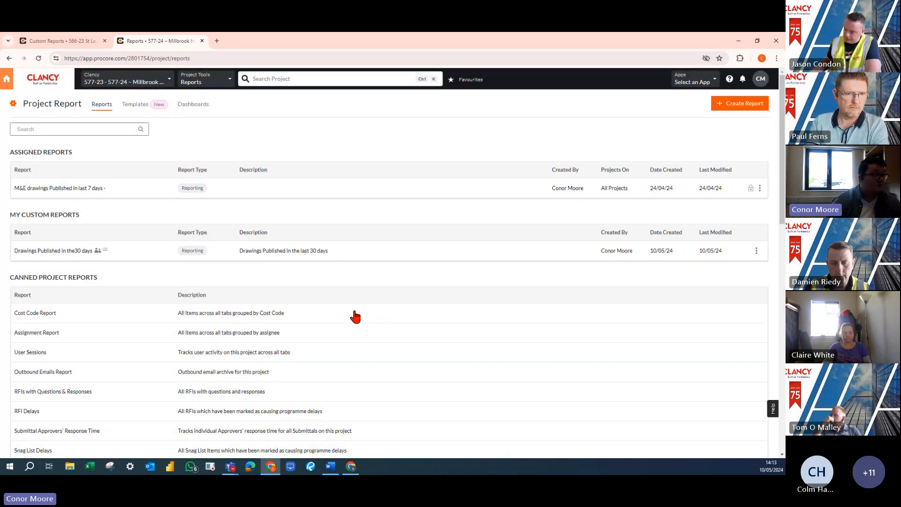
Open the custom drawings report's snapshot distribution and set one recipient and PDF as the file type for Distribute Now
{"action": "left_click", "coordinate": [49, 250]}
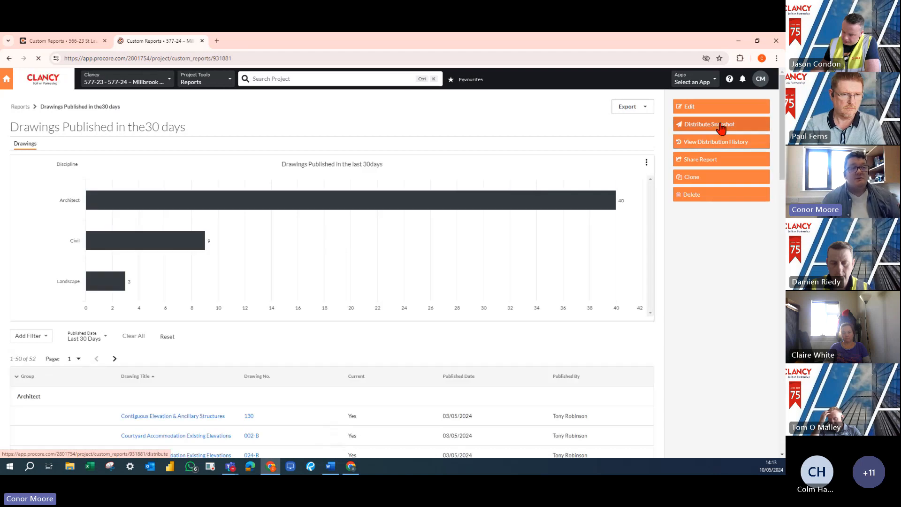
{"action": "left_click", "coordinate": [720, 126]}
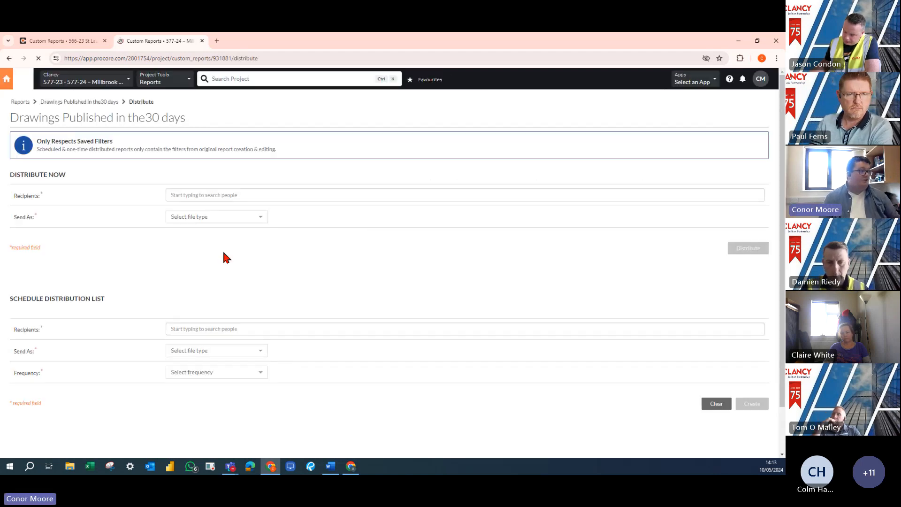
{"action": "left_click", "coordinate": [204, 194]}
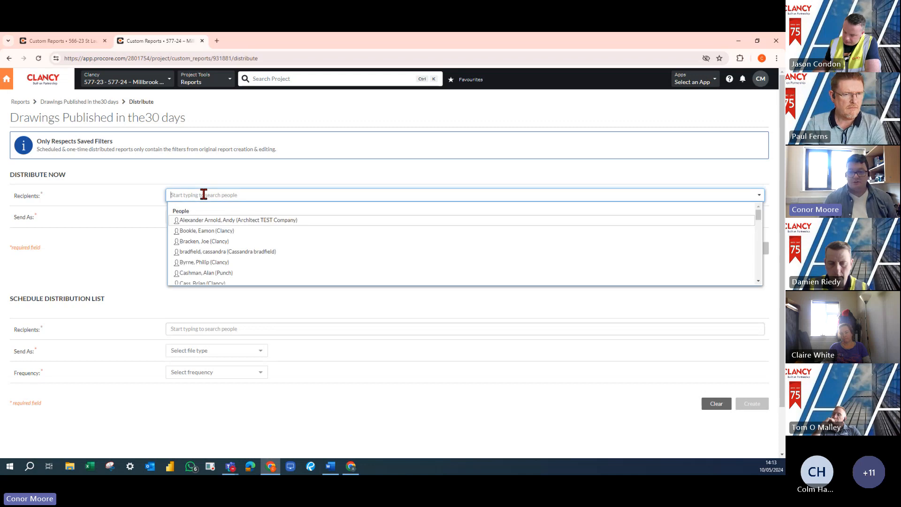
{"action": "type", "text": "andy"}
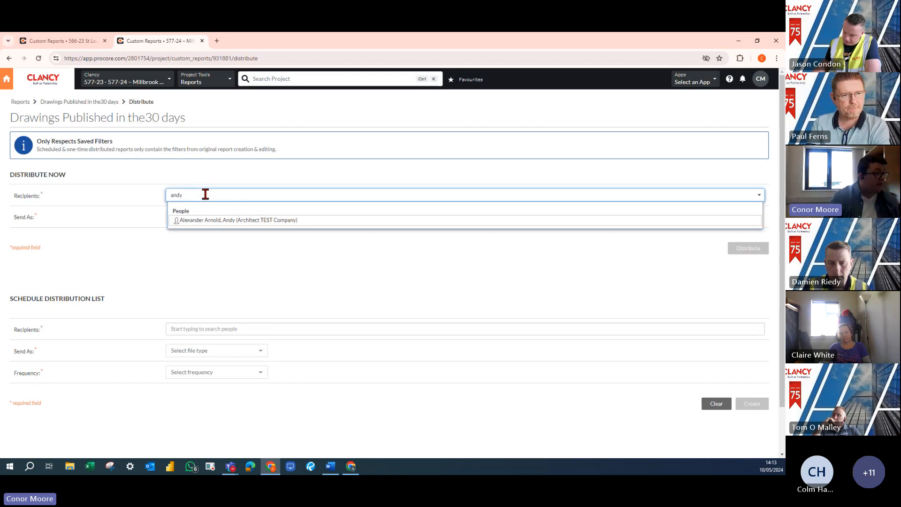
{"action": "left_click", "coordinate": [205, 220]}
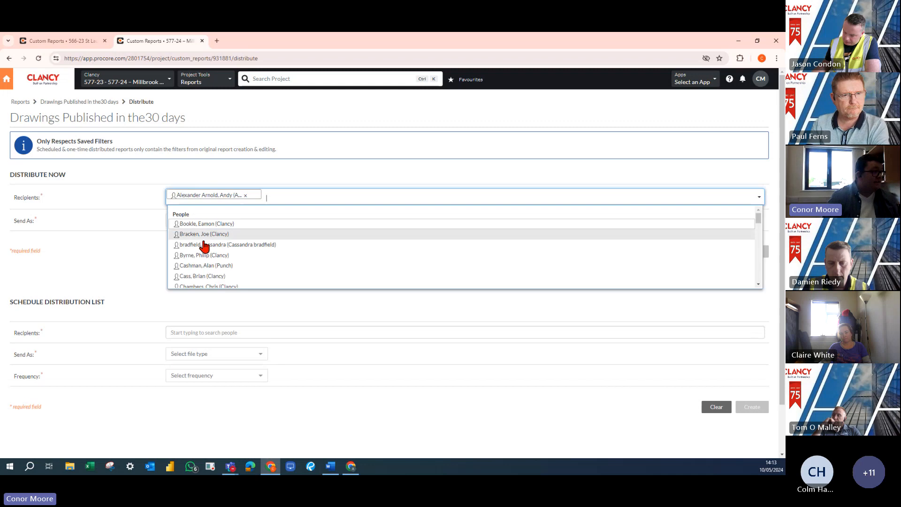
{"action": "left_click", "coordinate": [101, 240]}
{"action": "left_click", "coordinate": [208, 220]}
{"action": "left_click", "coordinate": [202, 232]}
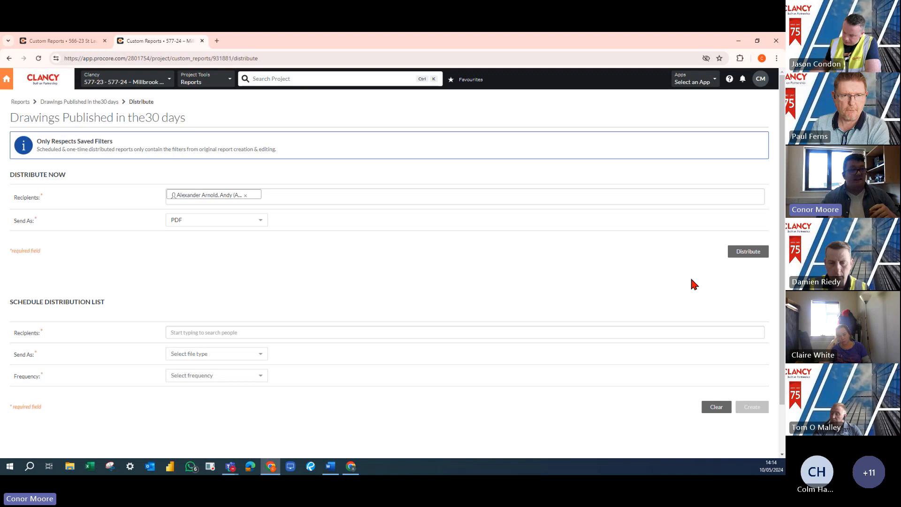
View the Open Submittals report of the other project, and distribute the drawings report to the chosen recipient
{"action": "left_click", "coordinate": [62, 40]}
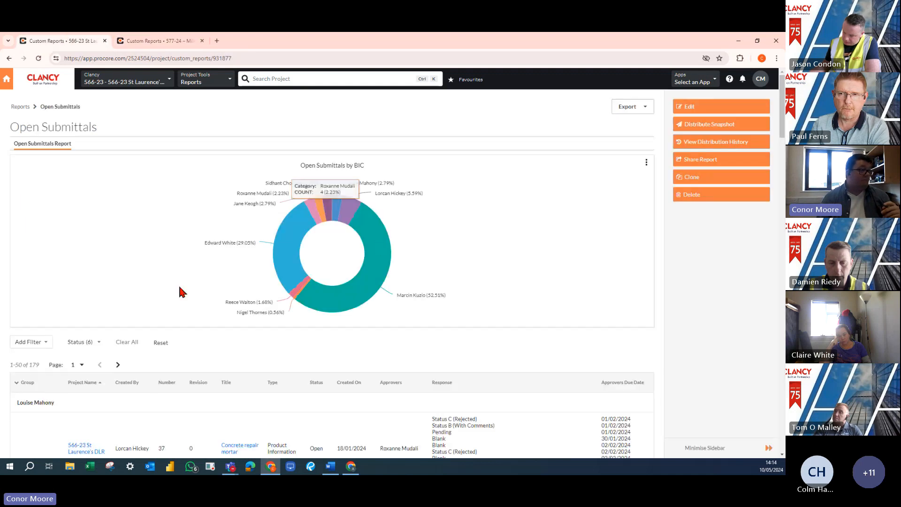
{"action": "left_click", "coordinate": [166, 41]}
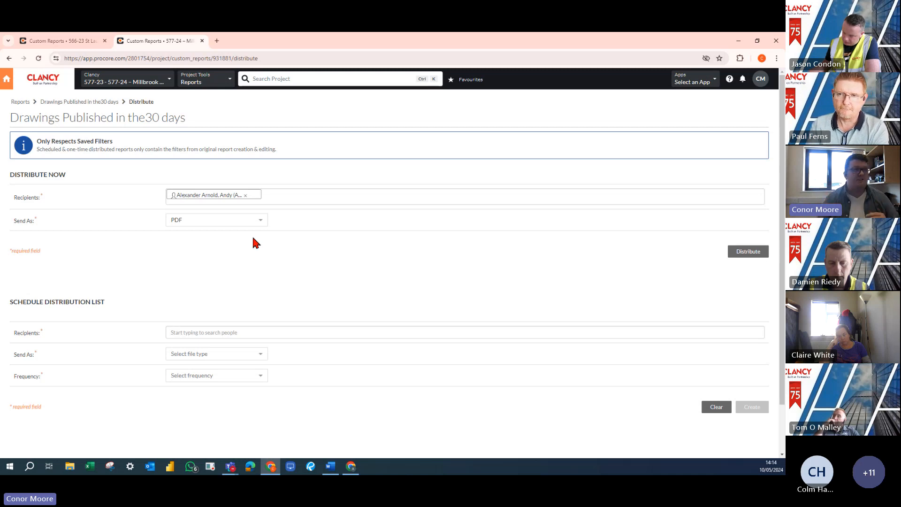
{"action": "left_click", "coordinate": [750, 251]}
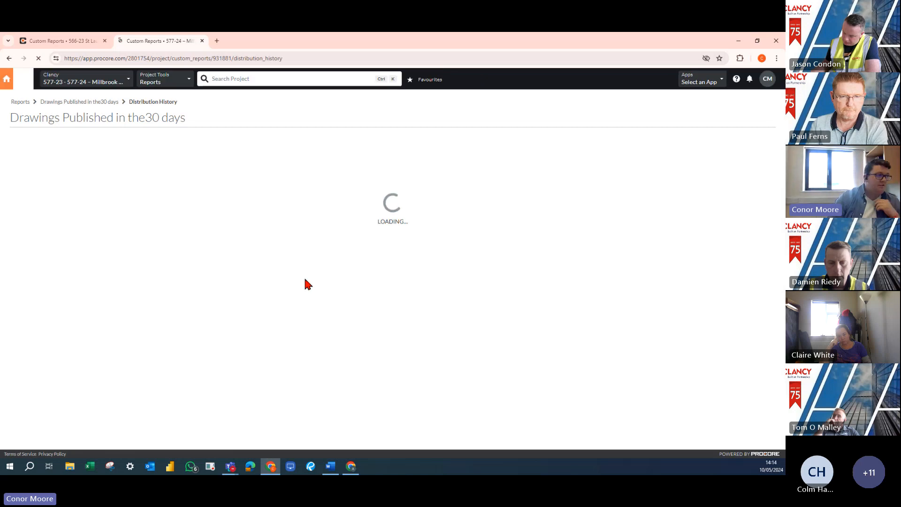
Open the distribution setup from the drawings report's empty distribution history and find the Schedule Distribution List section
{"action": "left_click", "coordinate": [398, 324]}
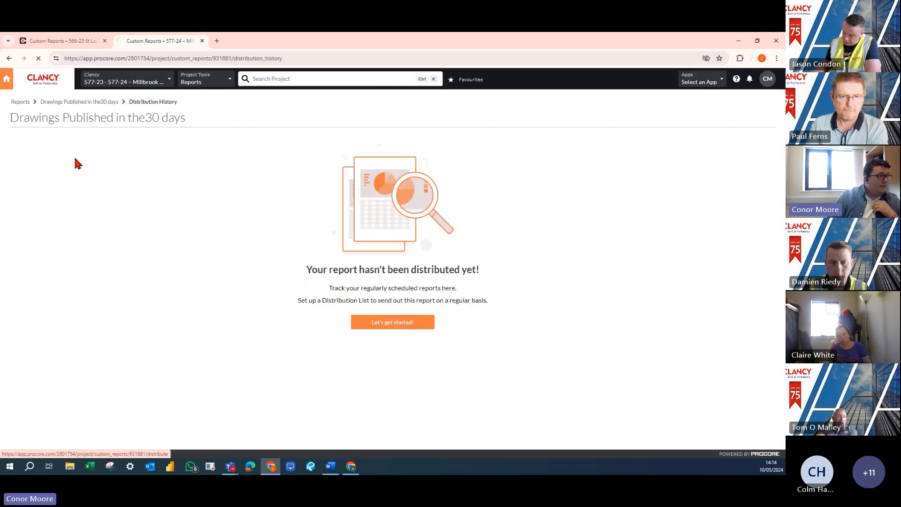
{"action": "left_click", "coordinate": [102, 102]}
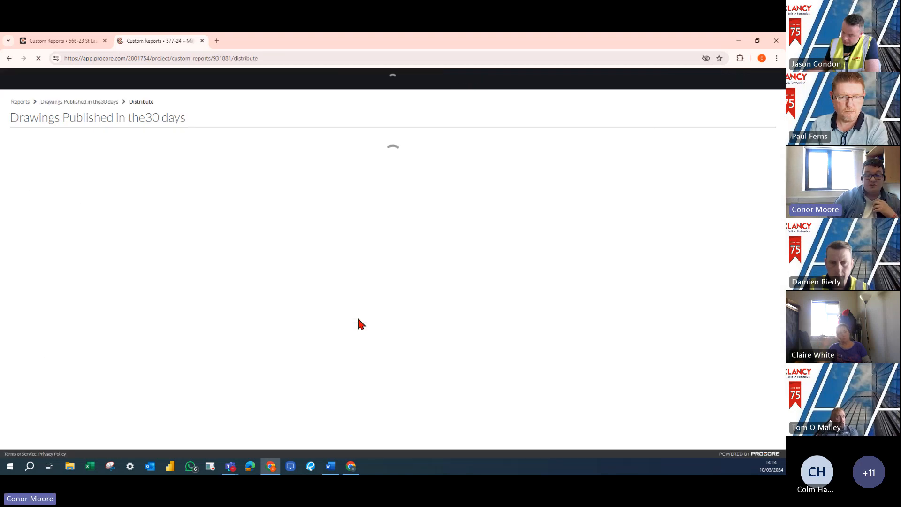
{"action": "scroll", "coordinate": [249, 323], "scroll_direction": "down", "scroll_amount": 2}
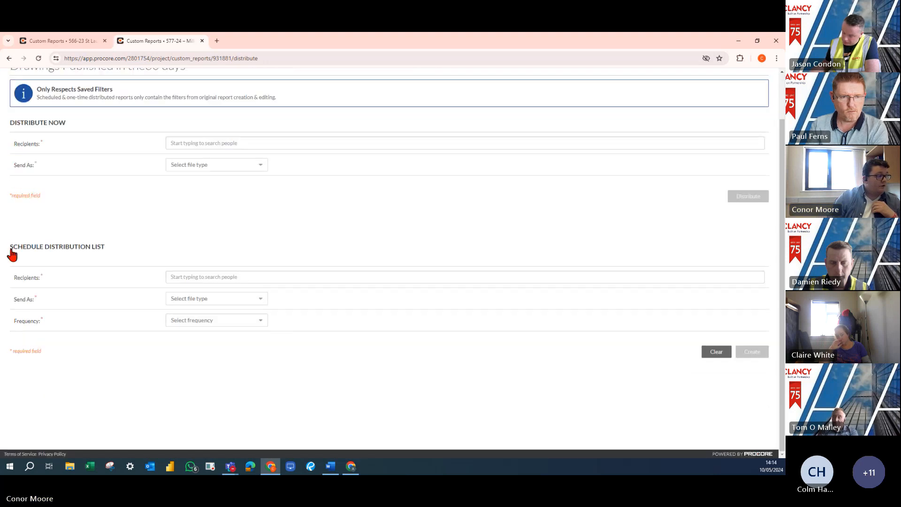
{"action": "left_click_drag", "start_coordinate": [11, 247], "coordinate": [126, 247]}
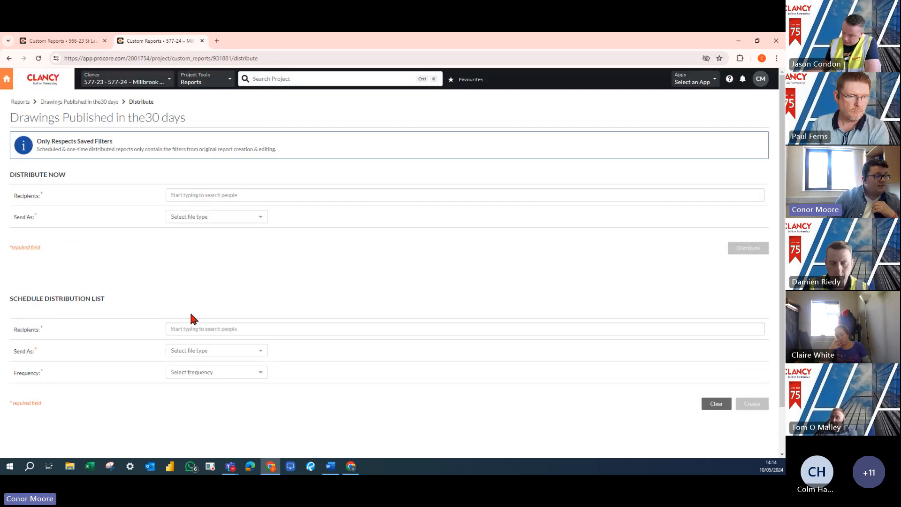
Add the Architect TEST Company contact as recipient of the Schedule Distribution List and set it to send as PDF
{"action": "left_click", "coordinate": [189, 330]}
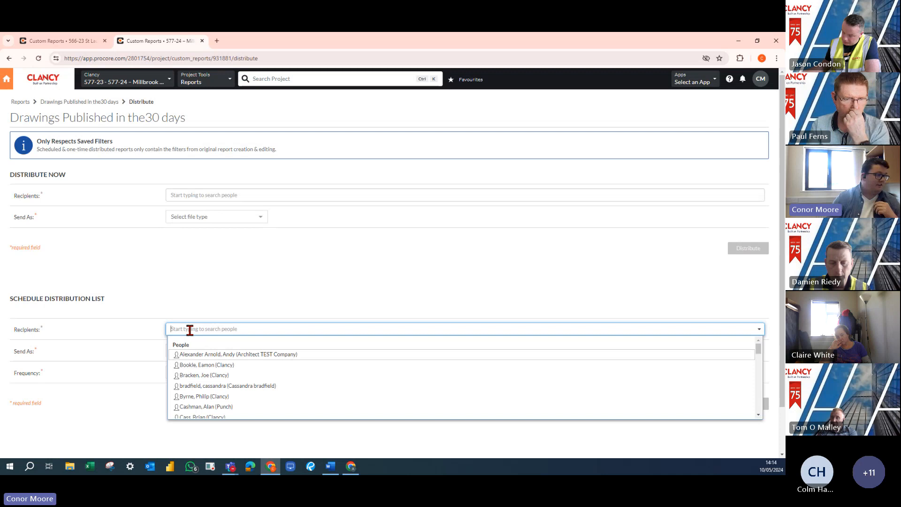
{"action": "type", "text": "andy"}
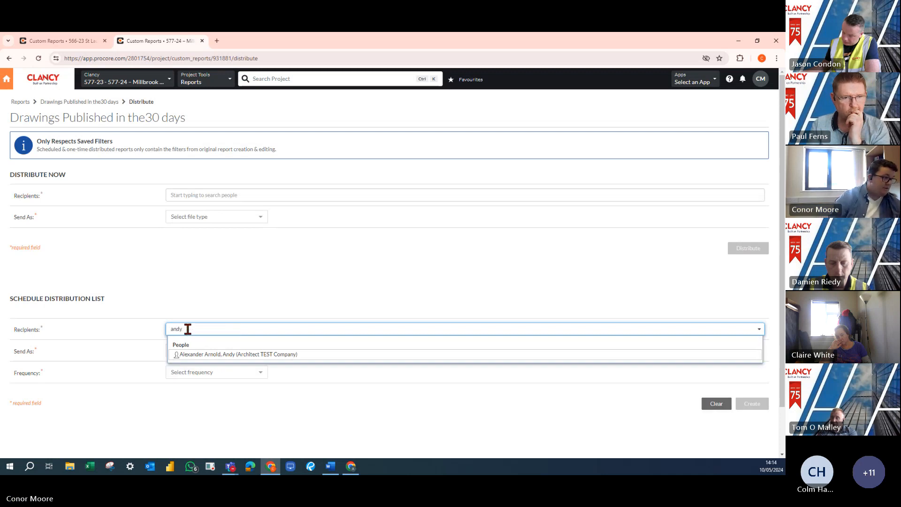
{"action": "left_click", "coordinate": [205, 354]}
{"action": "left_click", "coordinate": [138, 345]}
{"action": "left_click", "coordinate": [206, 353]}
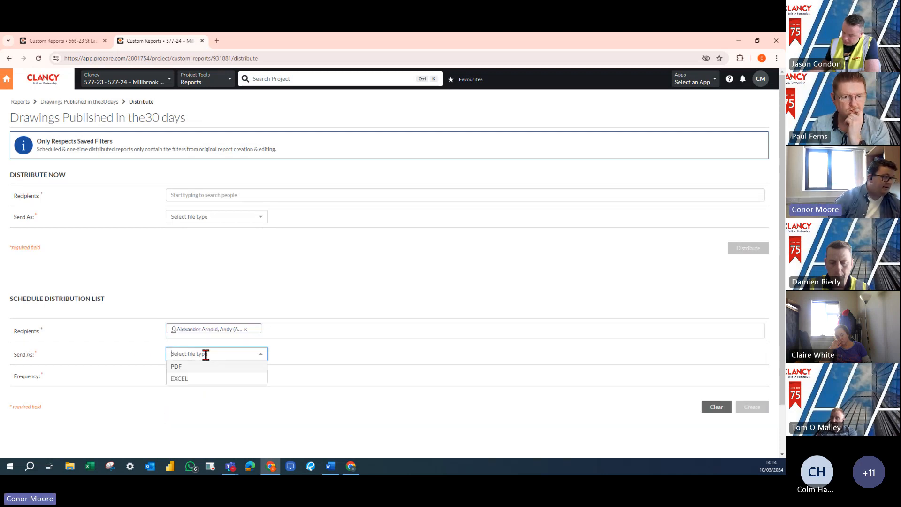
{"action": "left_click", "coordinate": [185, 367]}
Set the scheduled distribution's frequency to Monthly, by date, on the Last Day of every month
{"action": "scroll", "coordinate": [231, 342], "scroll_direction": "down", "scroll_amount": 2}
{"action": "left_click", "coordinate": [249, 321]}
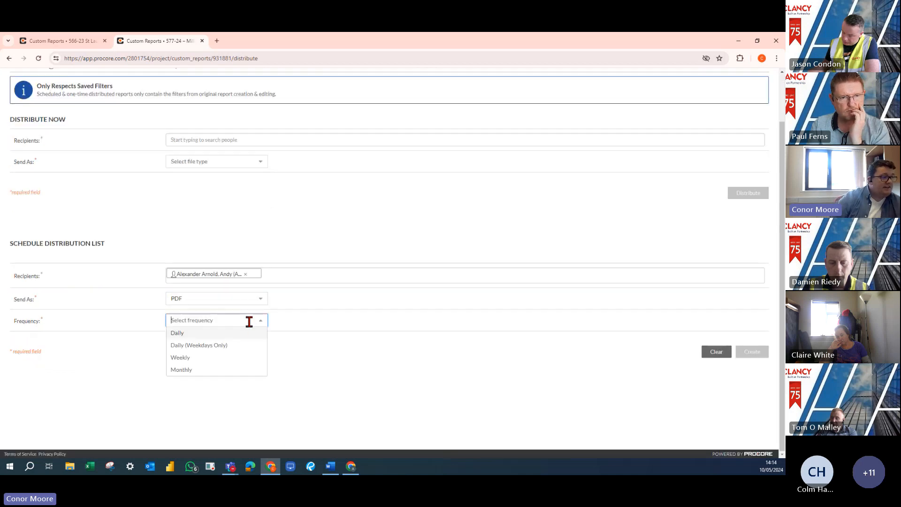
{"action": "left_click", "coordinate": [195, 369]}
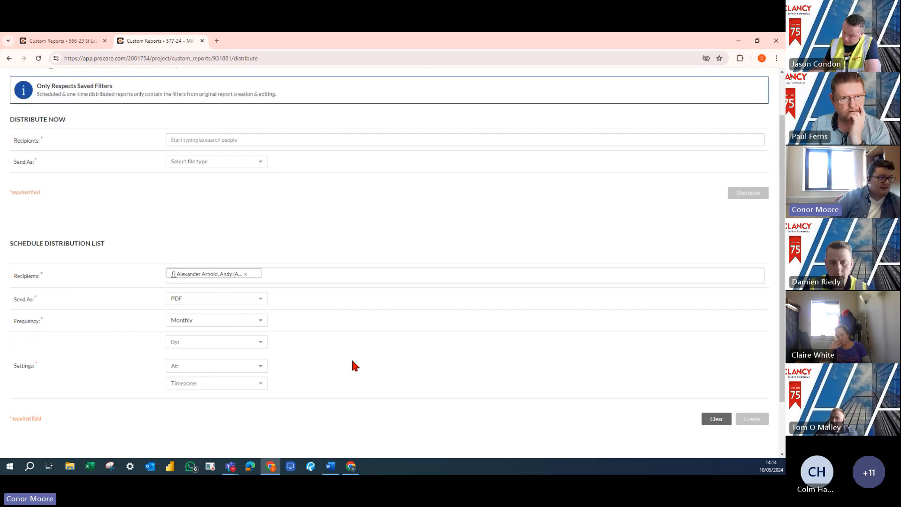
{"action": "left_click", "coordinate": [251, 342]}
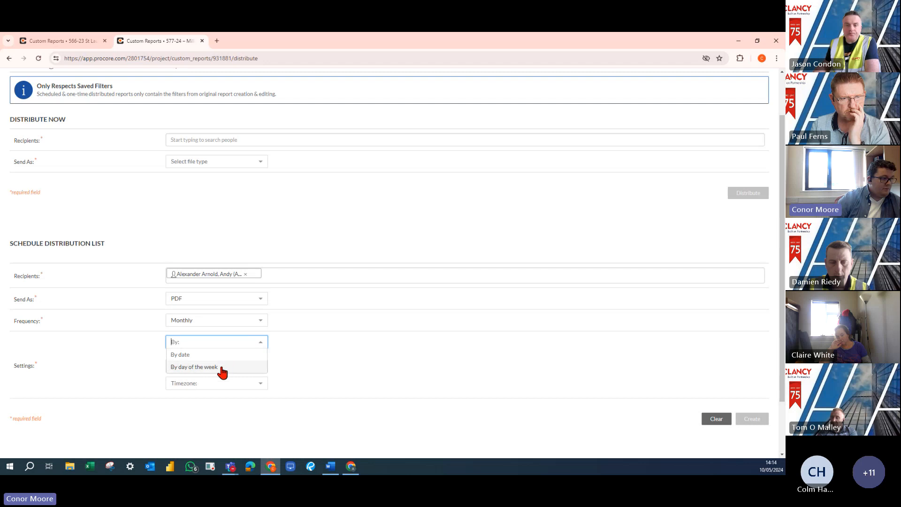
{"action": "left_click", "coordinate": [198, 356]}
{"action": "left_click", "coordinate": [195, 368]}
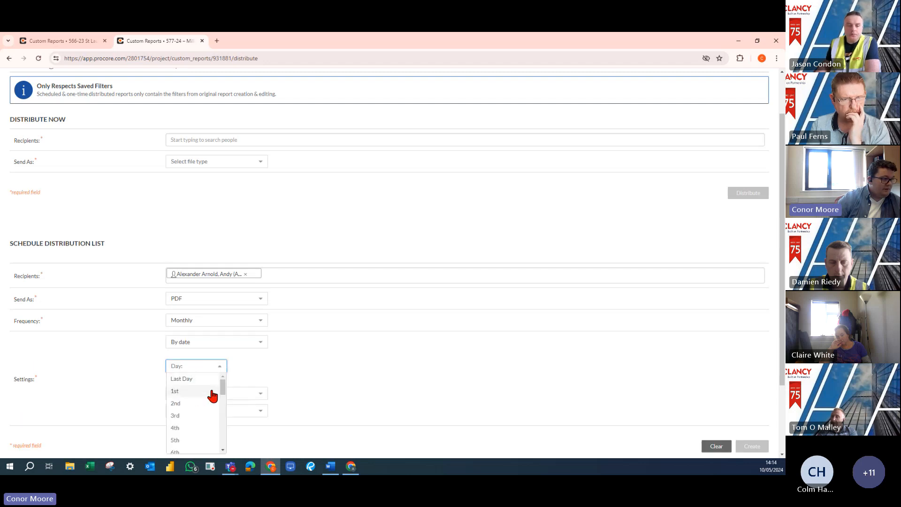
{"action": "left_click_drag", "start_coordinate": [221, 385], "coordinate": [220, 459]}
{"action": "scroll", "coordinate": [211, 432], "scroll_direction": "down", "scroll_amount": 3}
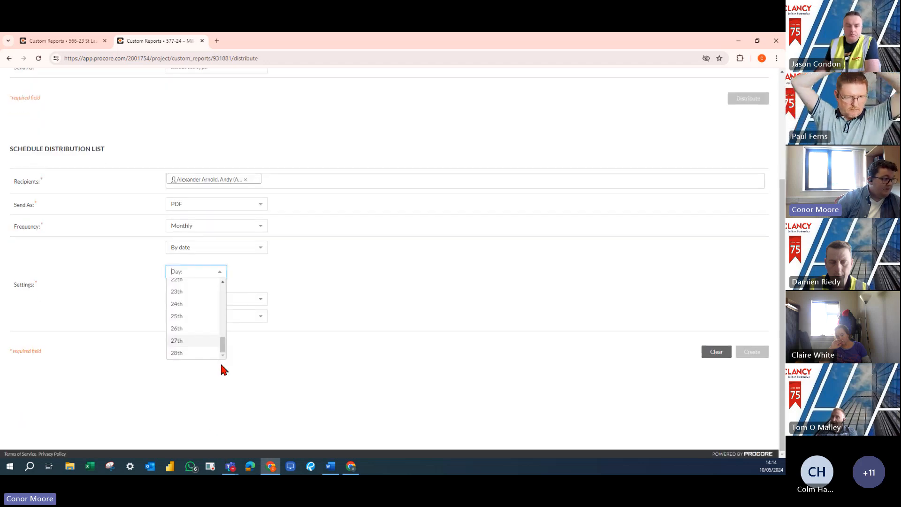
{"action": "left_click_drag", "start_coordinate": [222, 345], "coordinate": [221, 278]}
{"action": "left_click", "coordinate": [187, 285]}
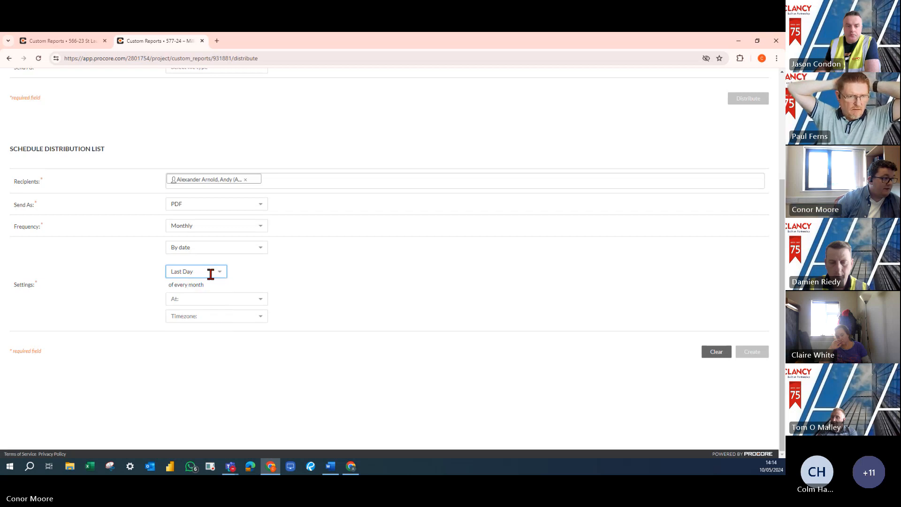
Set the scheduled delivery time to 15:00 and the timezone to Dublin
{"action": "left_click", "coordinate": [236, 300]}
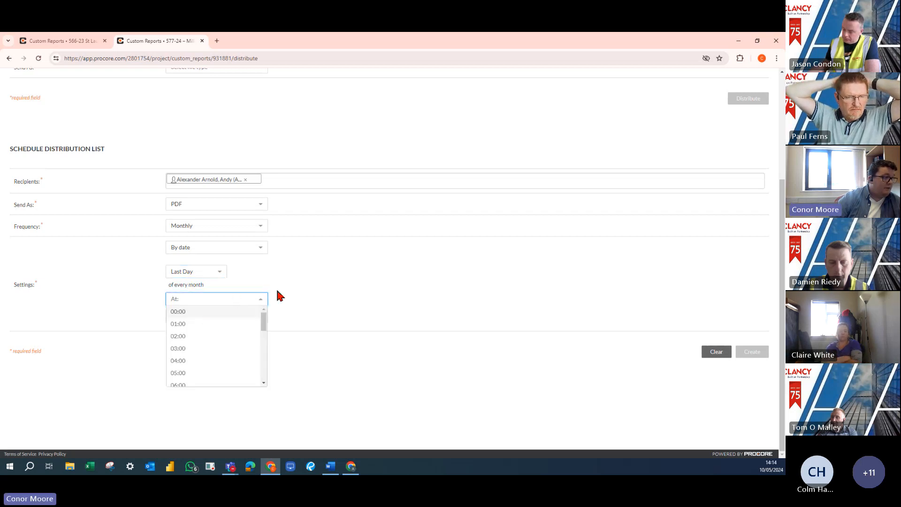
{"action": "left_click", "coordinate": [300, 292]}
{"action": "left_click", "coordinate": [251, 300]}
{"action": "scroll", "coordinate": [220, 330], "scroll_direction": "down", "scroll_amount": 3}
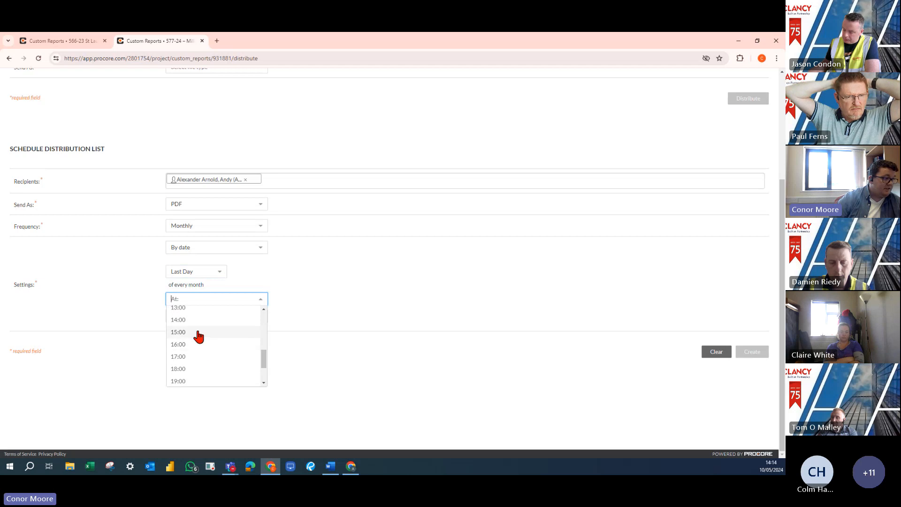
{"action": "left_click", "coordinate": [199, 334]}
{"action": "left_click", "coordinate": [224, 316]}
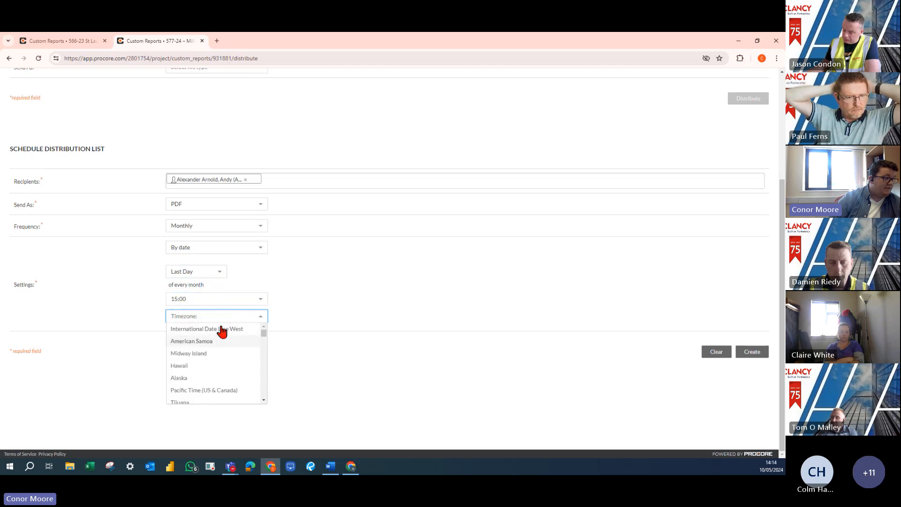
{"action": "type", "text": "dub"}
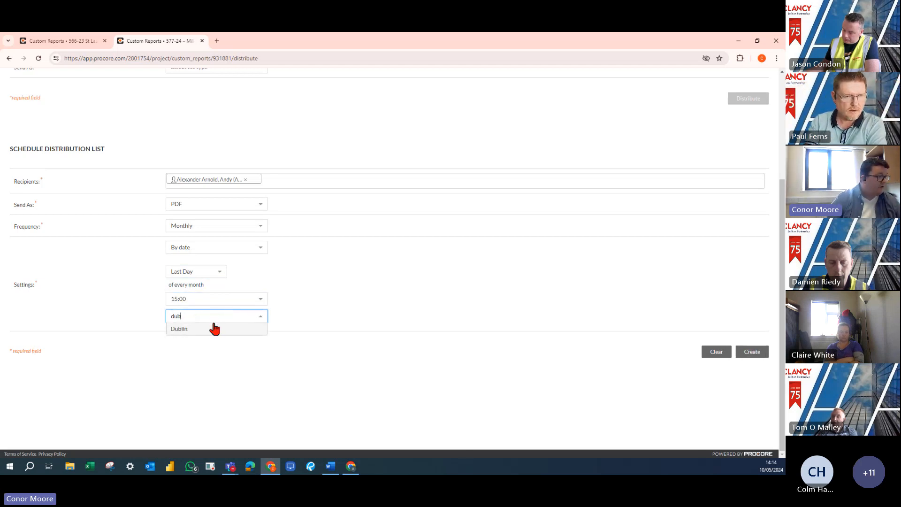
{"action": "left_click", "coordinate": [213, 327]}
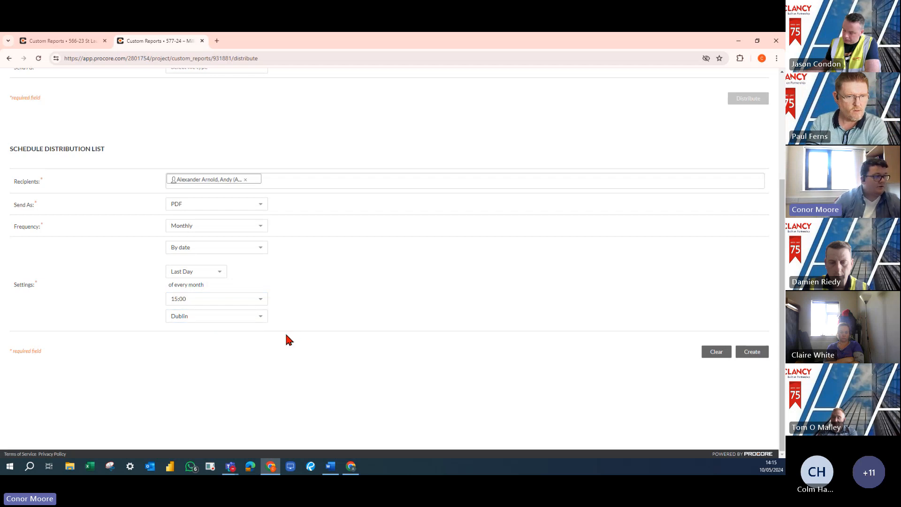
Review the distribution settings and create the monthly schedule for the drawings report
{"action": "scroll", "coordinate": [328, 324], "scroll_direction": "up", "scroll_amount": 2}
{"action": "scroll", "coordinate": [346, 328], "scroll_direction": "up", "scroll_amount": 1}
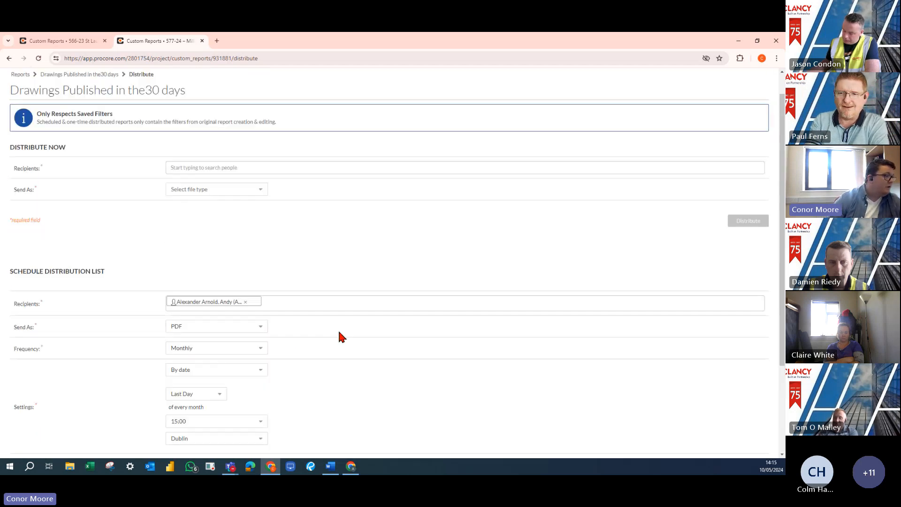
{"action": "scroll", "coordinate": [337, 335], "scroll_direction": "down", "scroll_amount": 2}
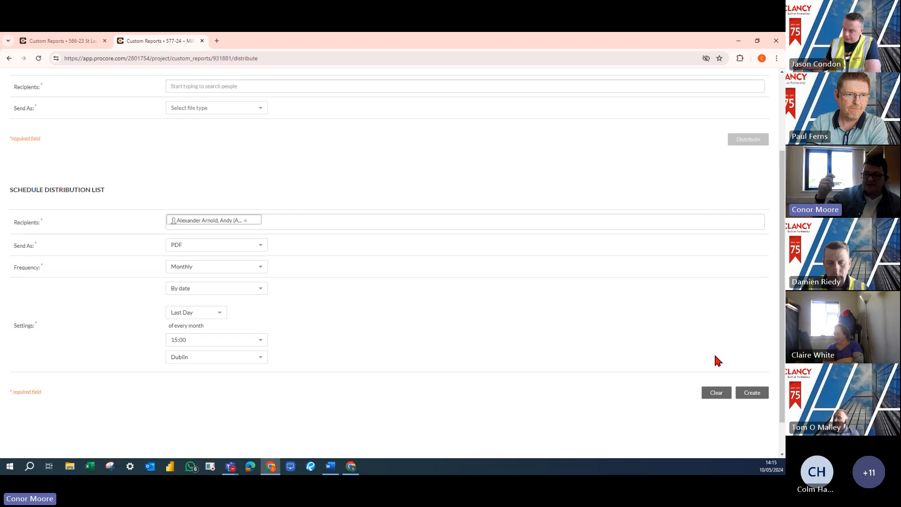
{"action": "left_click", "coordinate": [753, 394]}
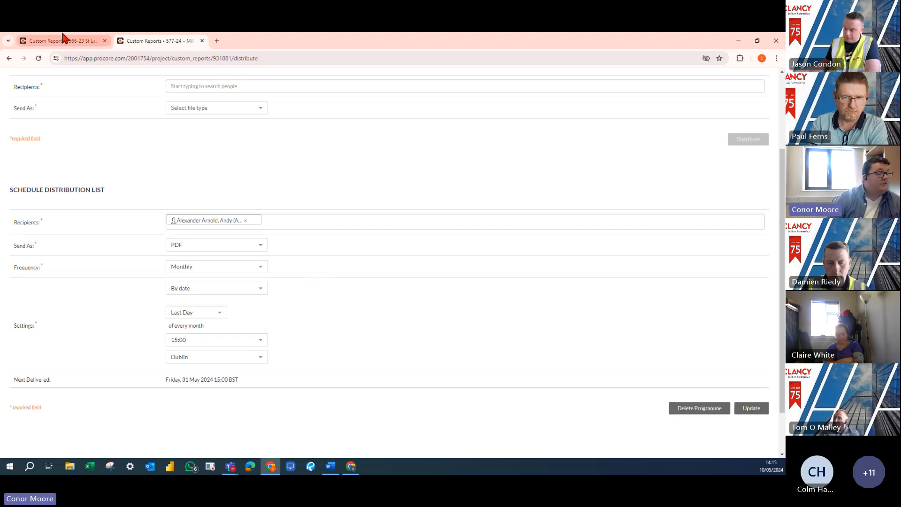
{"action": "mouse_move", "coordinate": [64, 38]}
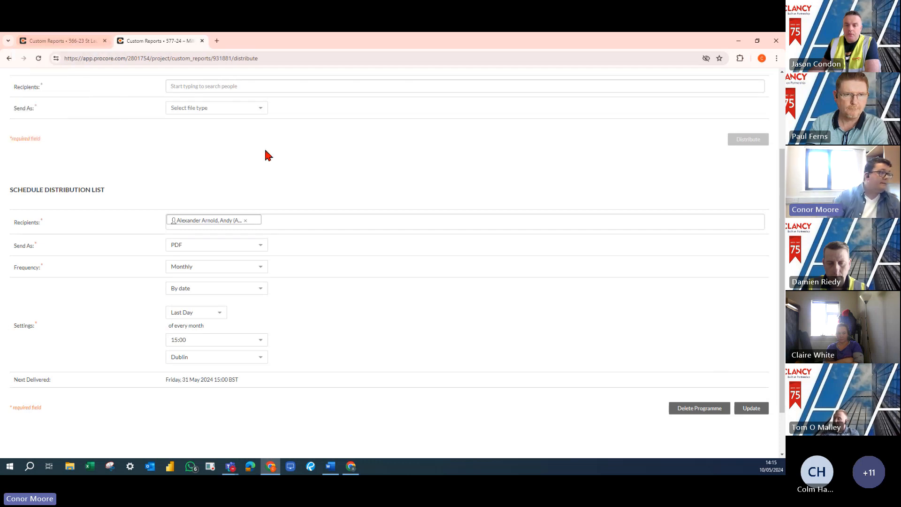
Return to the drawings report's chart and table, and go back to the project reports list
{"action": "scroll", "coordinate": [444, 360], "scroll_direction": "up", "scroll_amount": 3}
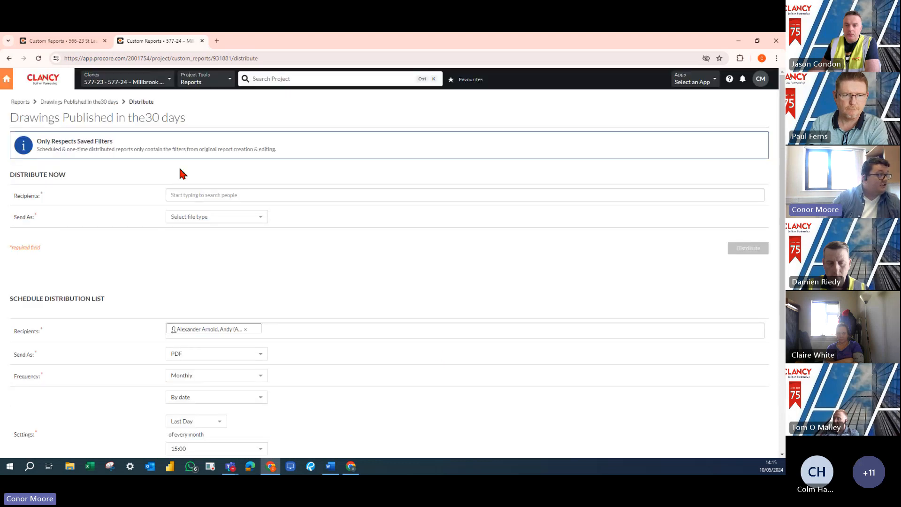
{"action": "left_click", "coordinate": [92, 102]}
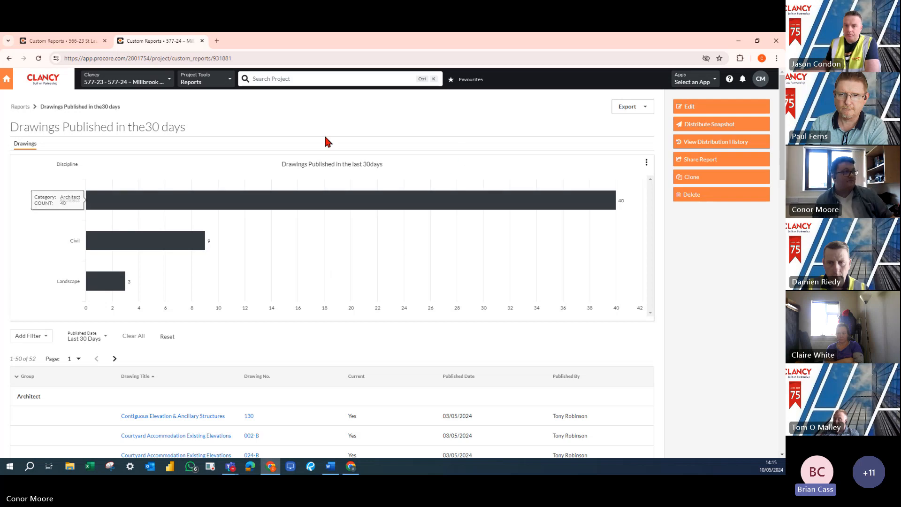
{"action": "left_click", "coordinate": [20, 107]}
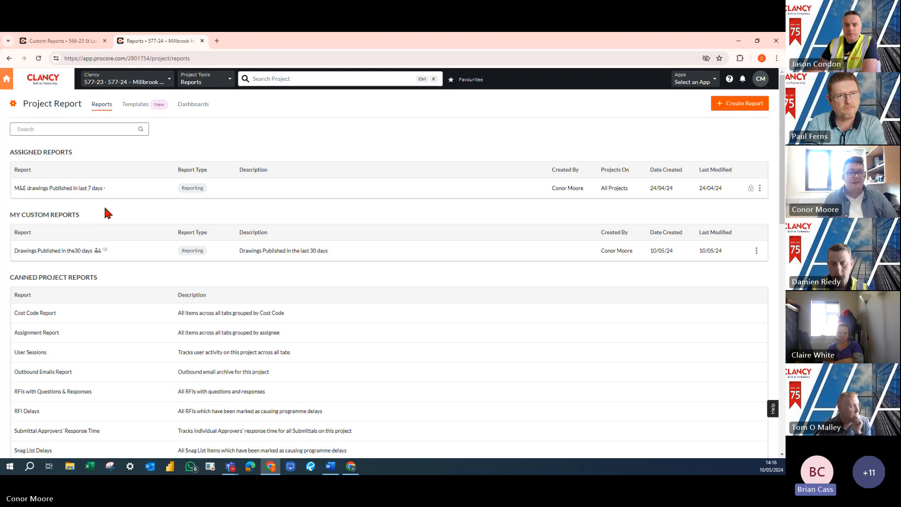
Examine the actions available for the custom drawings report in the project reports list without choosing one
{"action": "left_click", "coordinate": [756, 250]}
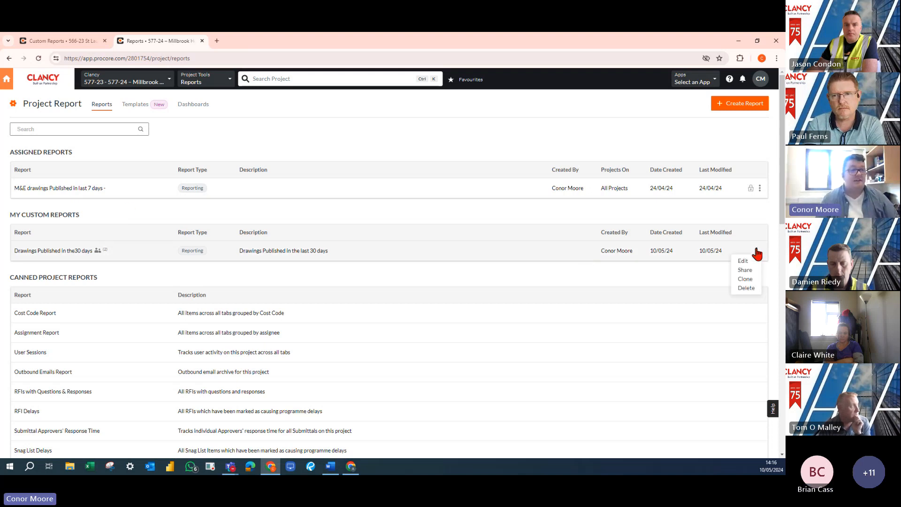
{"action": "left_click", "coordinate": [689, 284]}
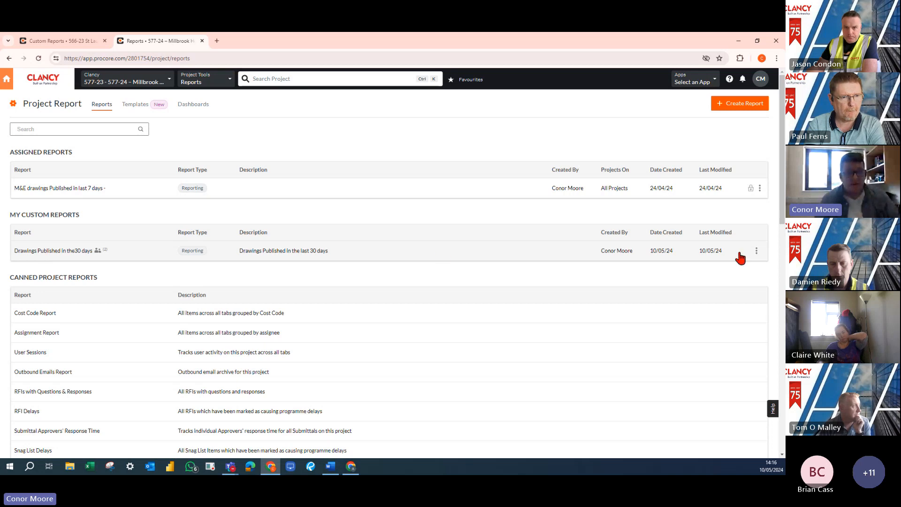
{"action": "left_click", "coordinate": [756, 251]}
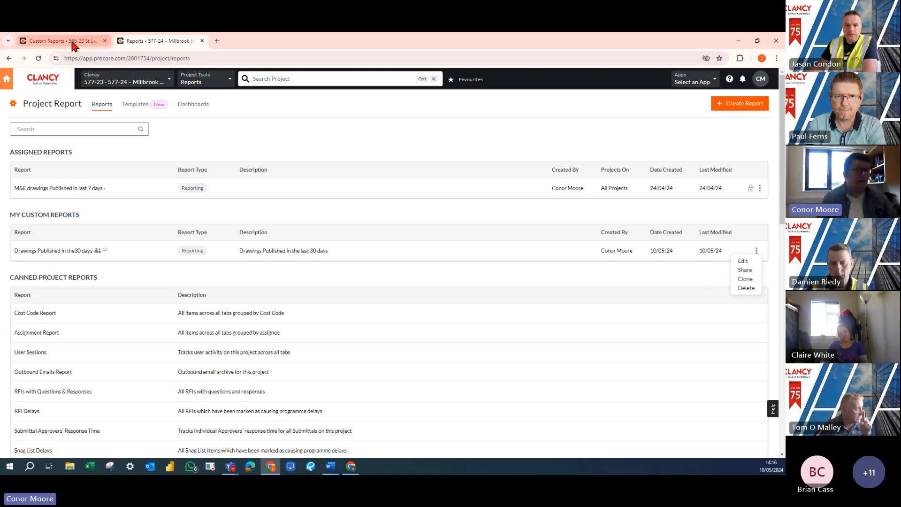
{"action": "left_click", "coordinate": [592, 285]}
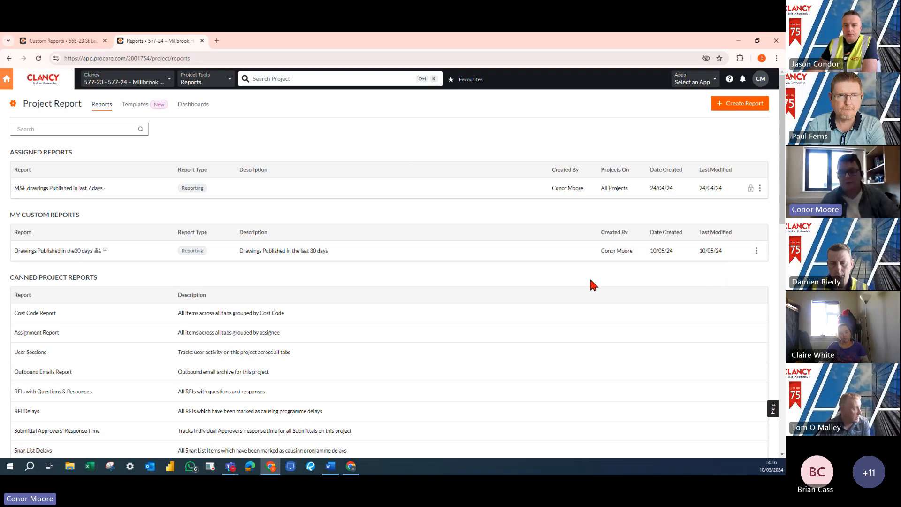